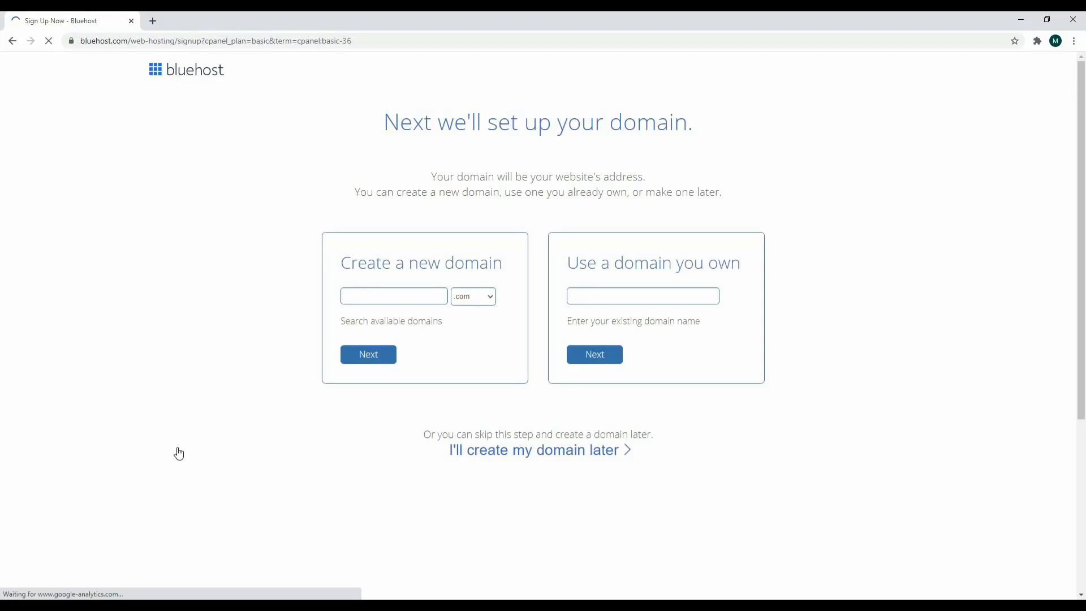
Step: Try to create the new domain techprevail.com for the hosting account
left_click(398, 295)
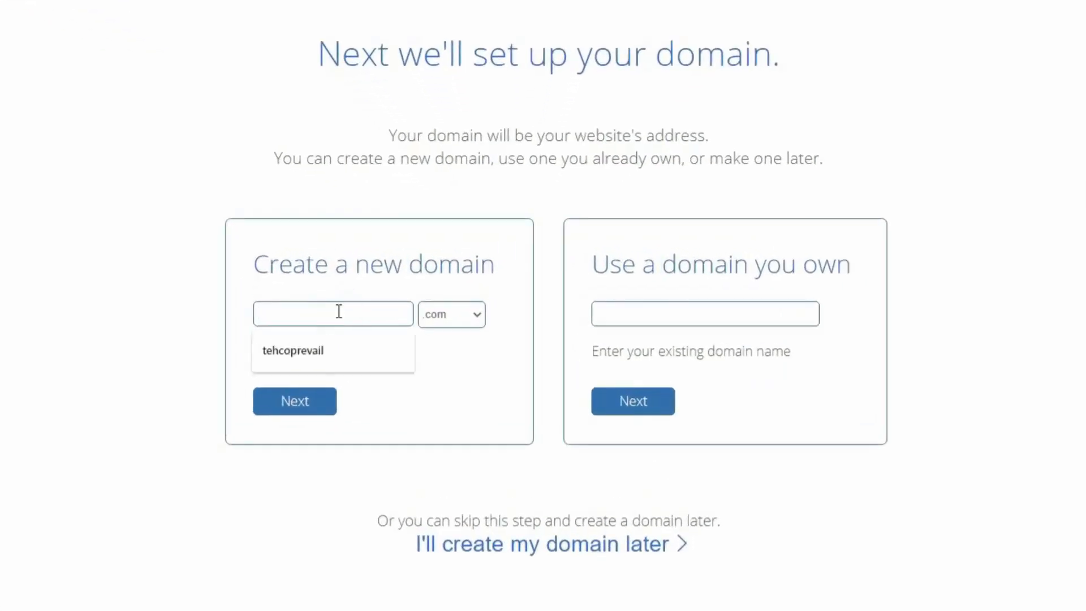
type("techprevail")
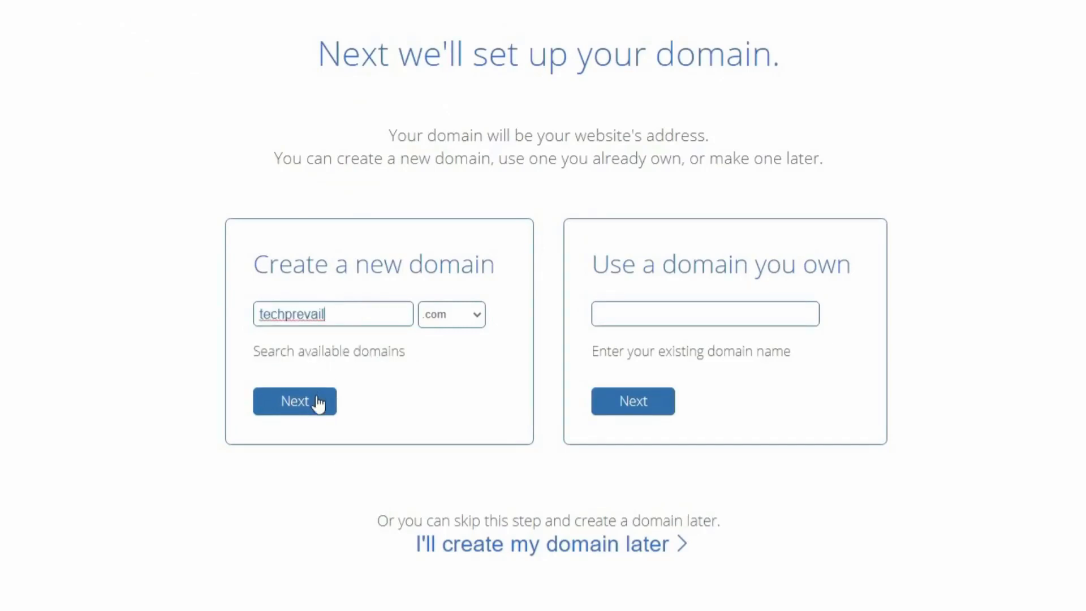
left_click(318, 403)
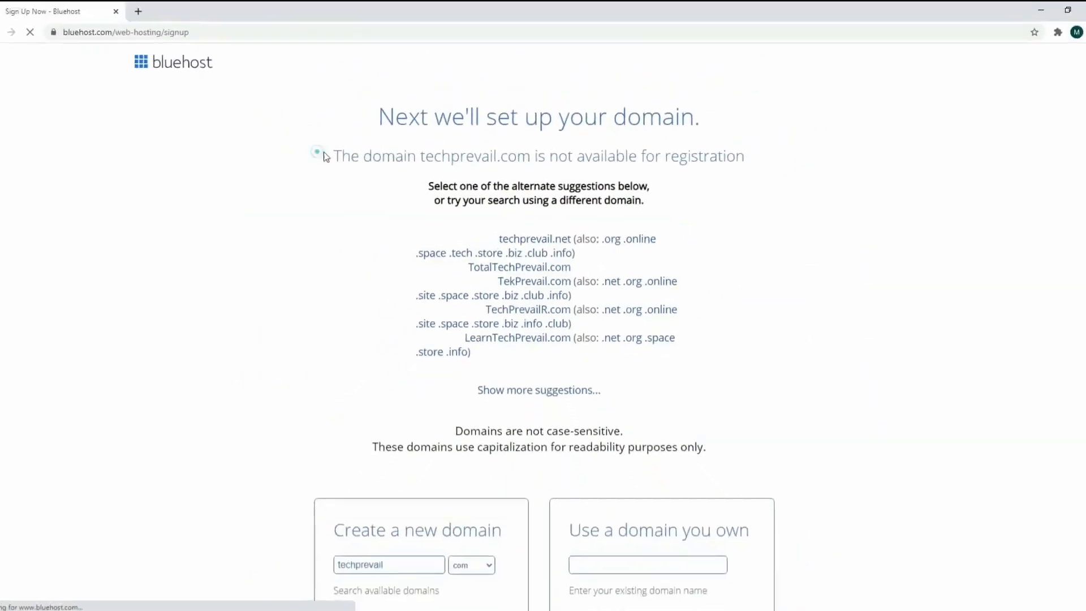
left_click_drag(326, 156, 756, 161)
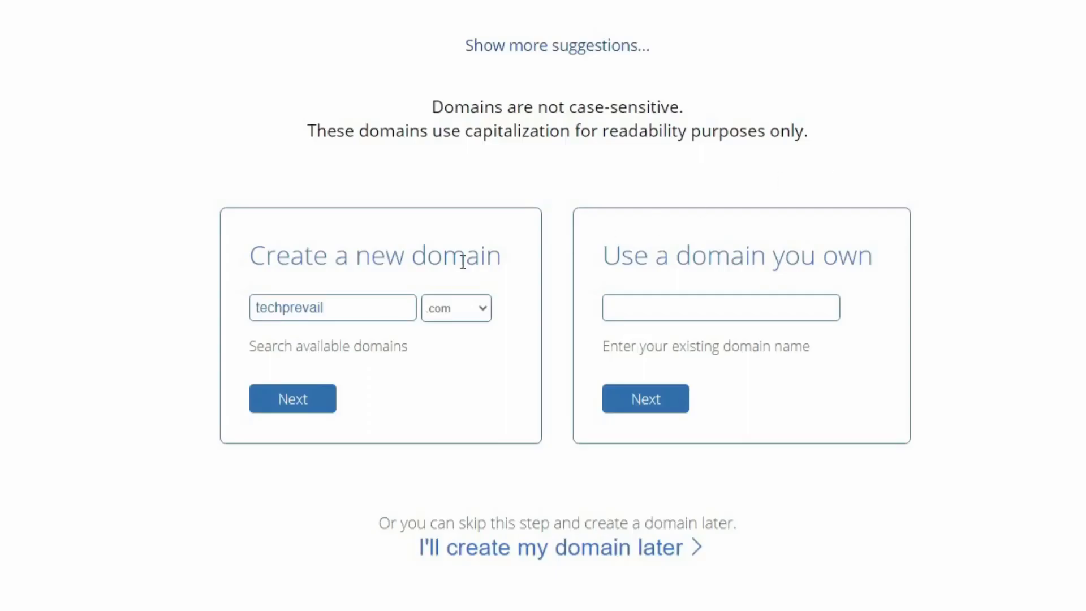
Step: Create techoprevail.com as the new domain for the hosting account
double_click(390, 302)
key("BackSpace")
type("techoprevail")
left_click(317, 399)
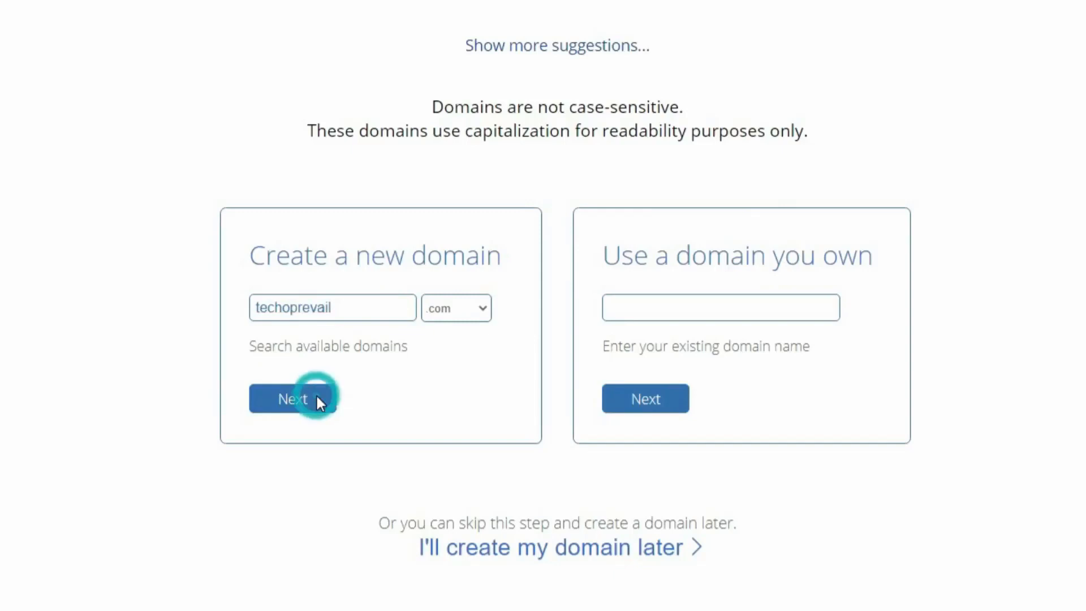
left_click_drag(167, 175, 792, 171)
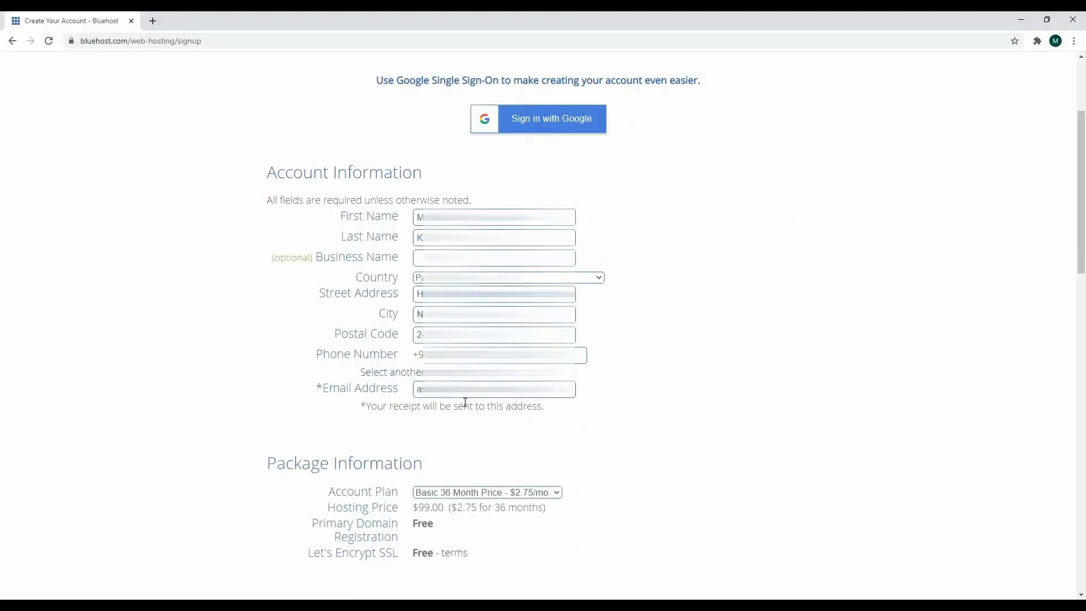
Step: Set the account plan to Basic 12 Month Price - $4.95/mo
scroll(465, 402, "down", 4)
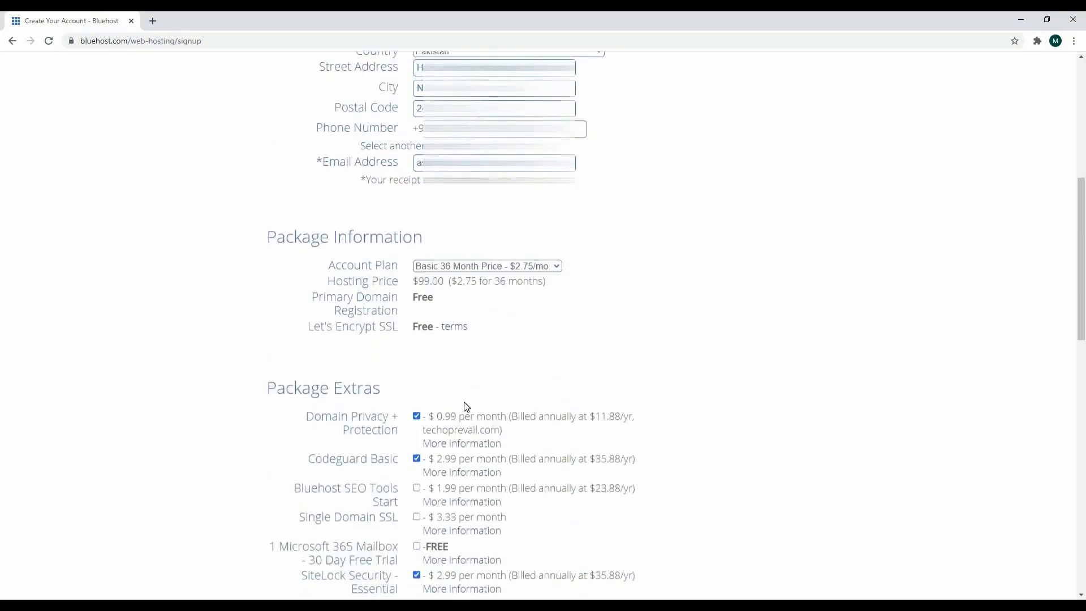
left_click(485, 267)
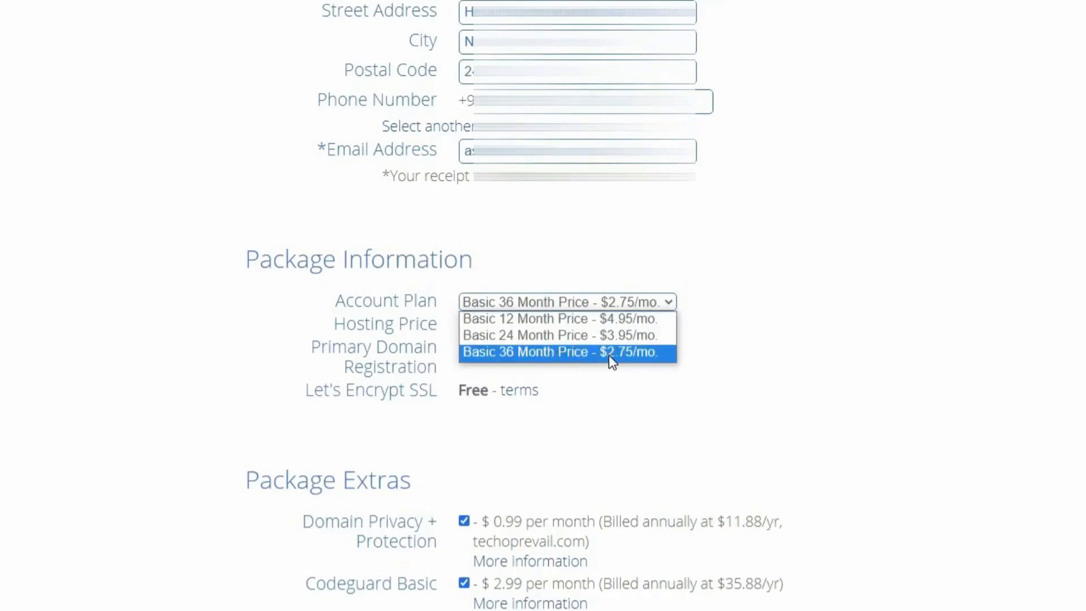
left_click(602, 321)
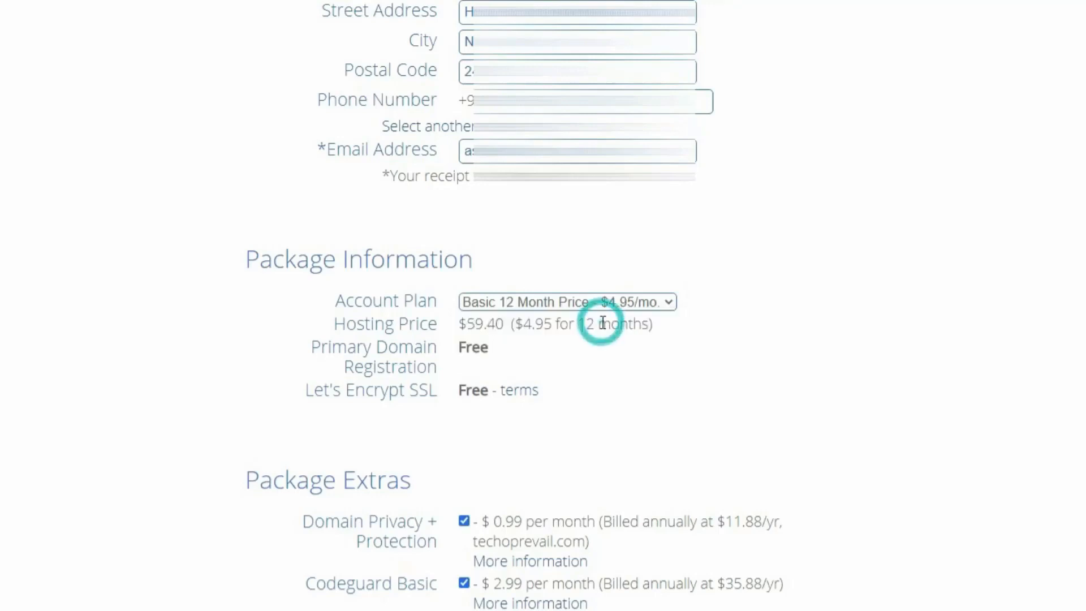
Step: Remove SiteLock Security - Essential and Codeguard Basic from the package extras
scroll(603, 323, "down", 7)
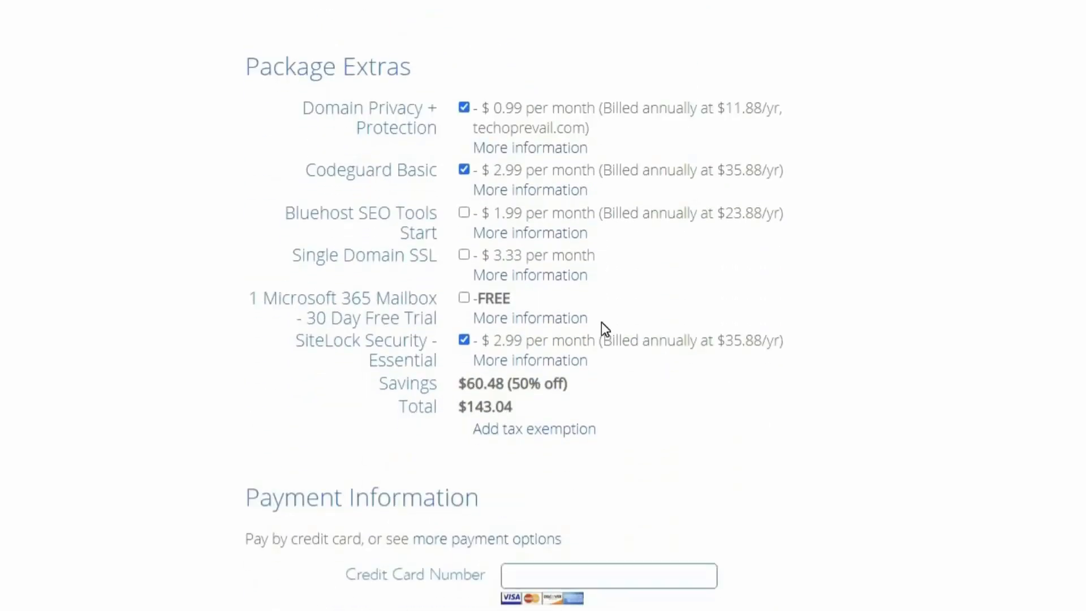
left_click(464, 340)
left_click(464, 170)
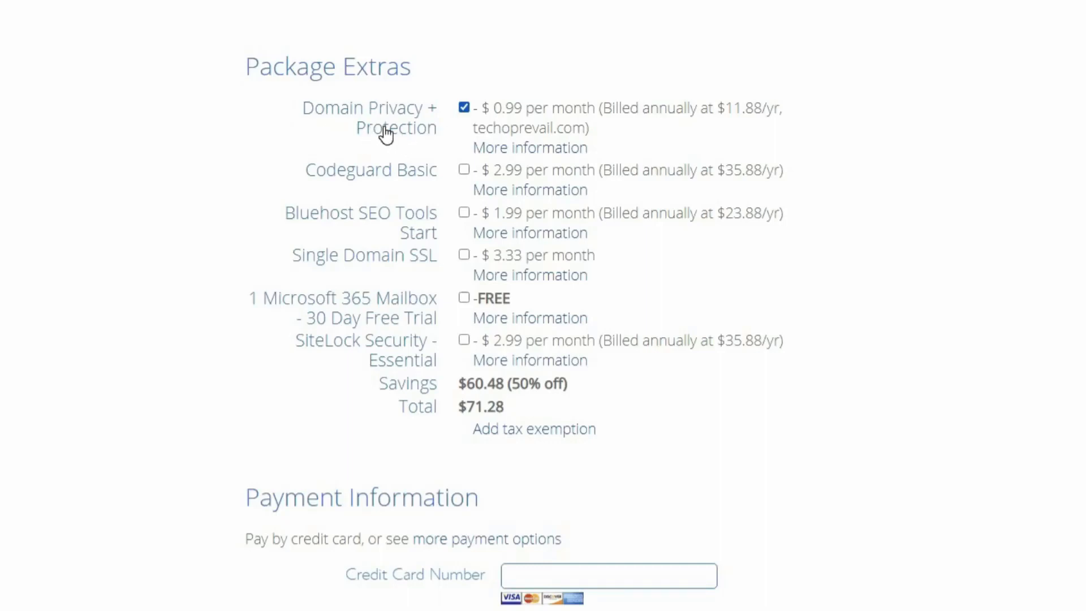
Step: Enter the credit card number, security code and expiration date, then agree to the renewal terms and submit the order
scroll(606, 133, "down", 7)
left_click(607, 158)
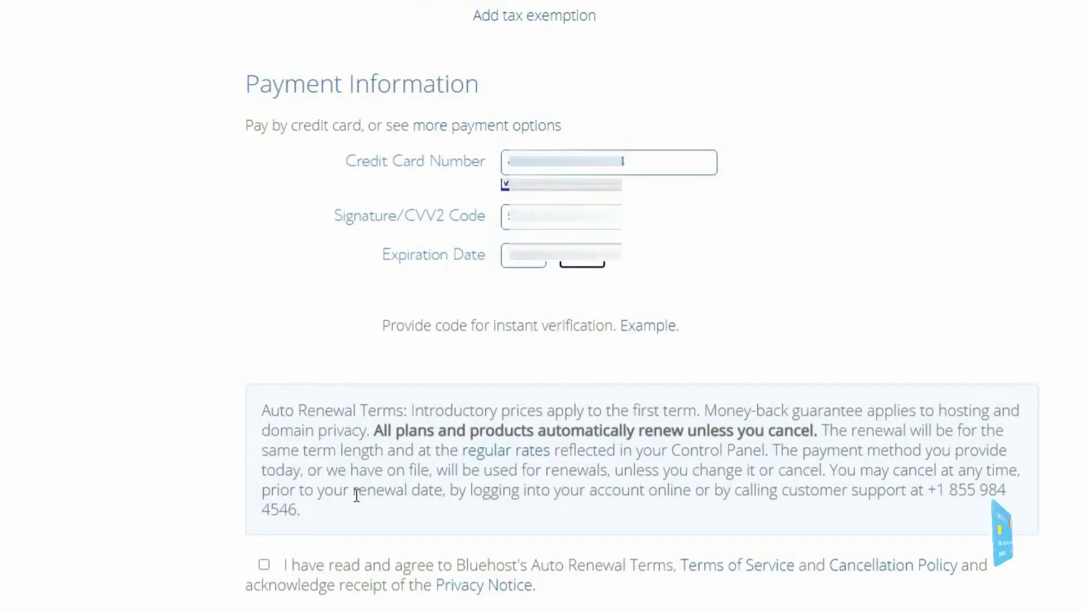
left_click(264, 564)
left_click(175, 402)
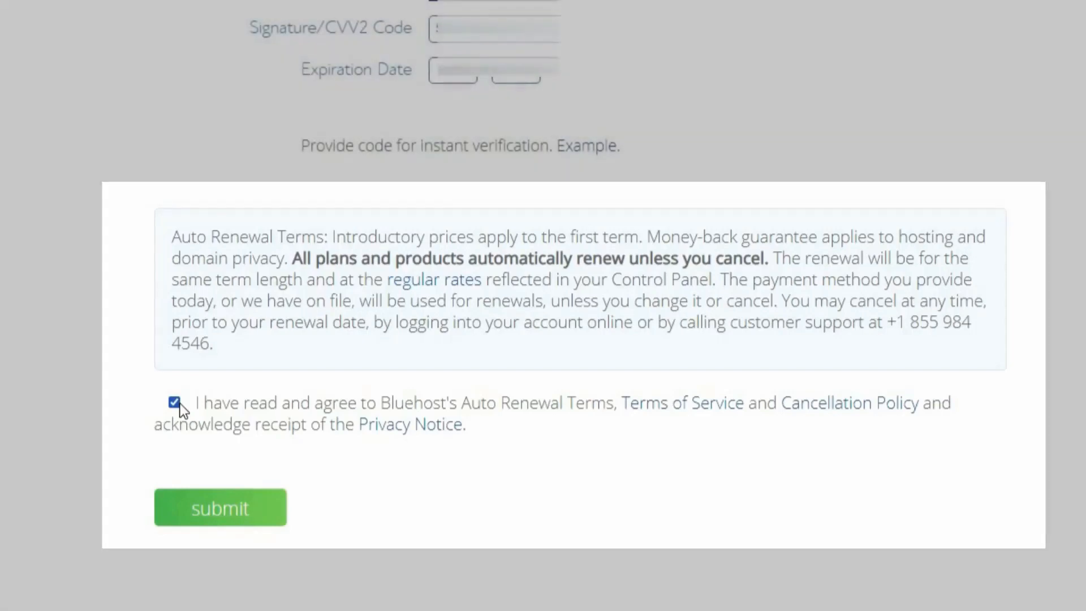
left_click(228, 516)
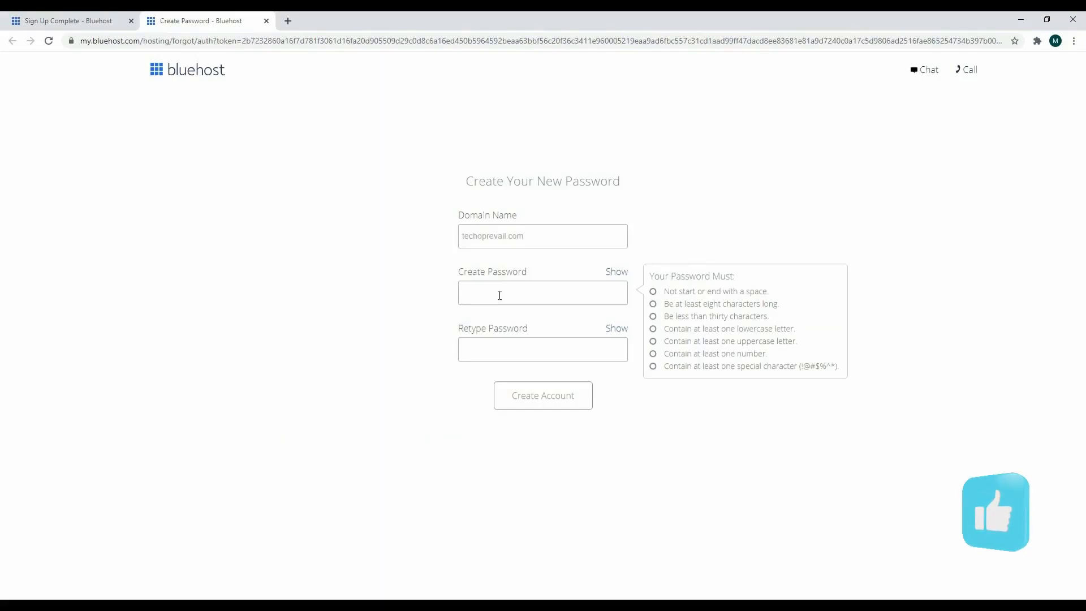
Step: Enter and retype the new account password for techoprevail.com, then accept the privacy policy and terms to create the account
left_click(499, 295)
type("••••••")
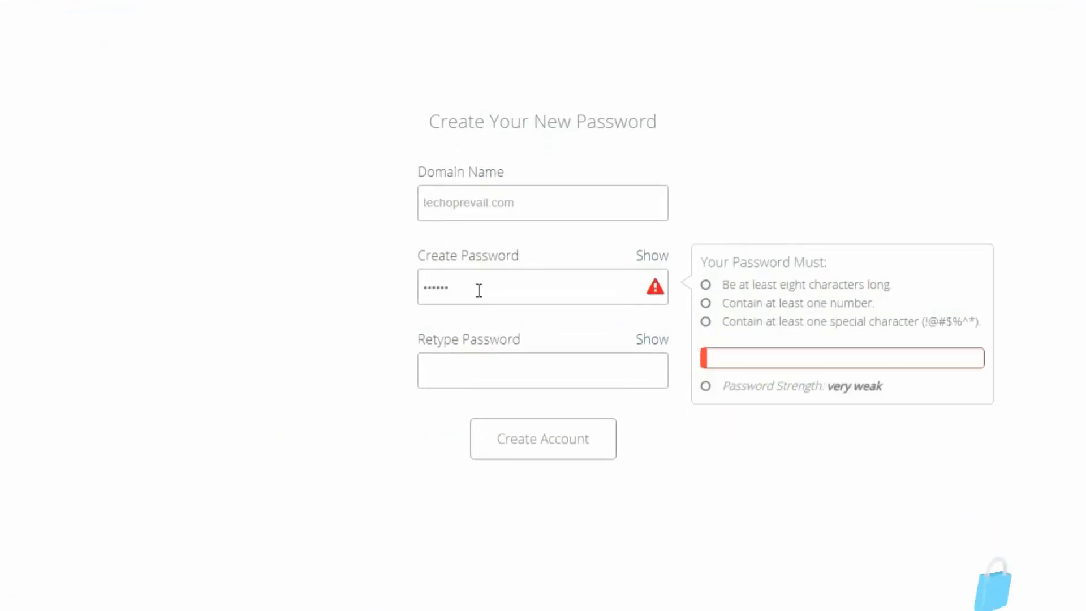
type("••••••••••")
key("Tab")
type("••••••••••••••")
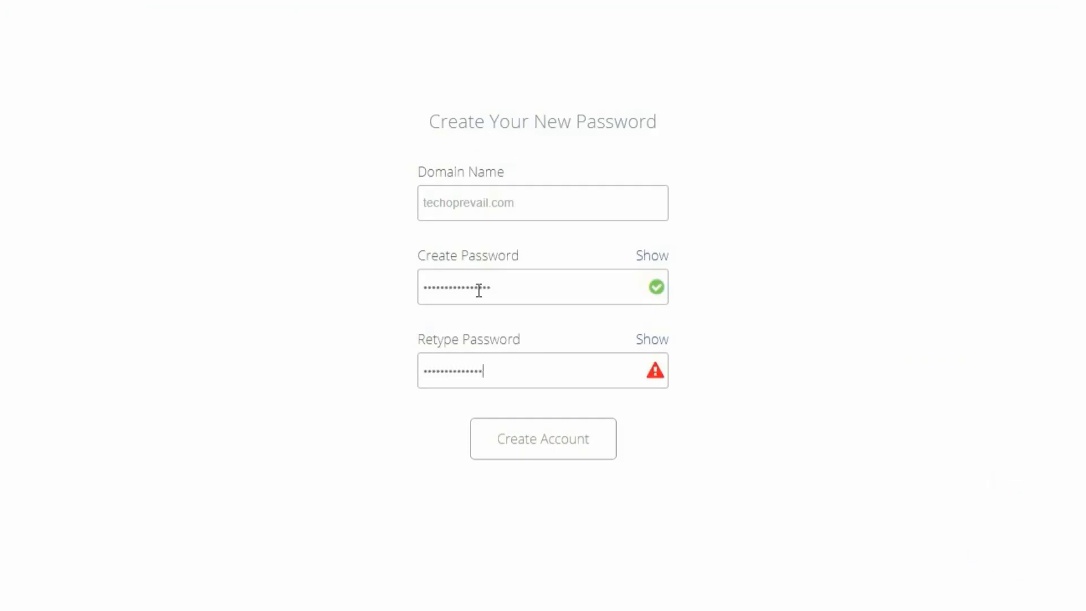
type("••")
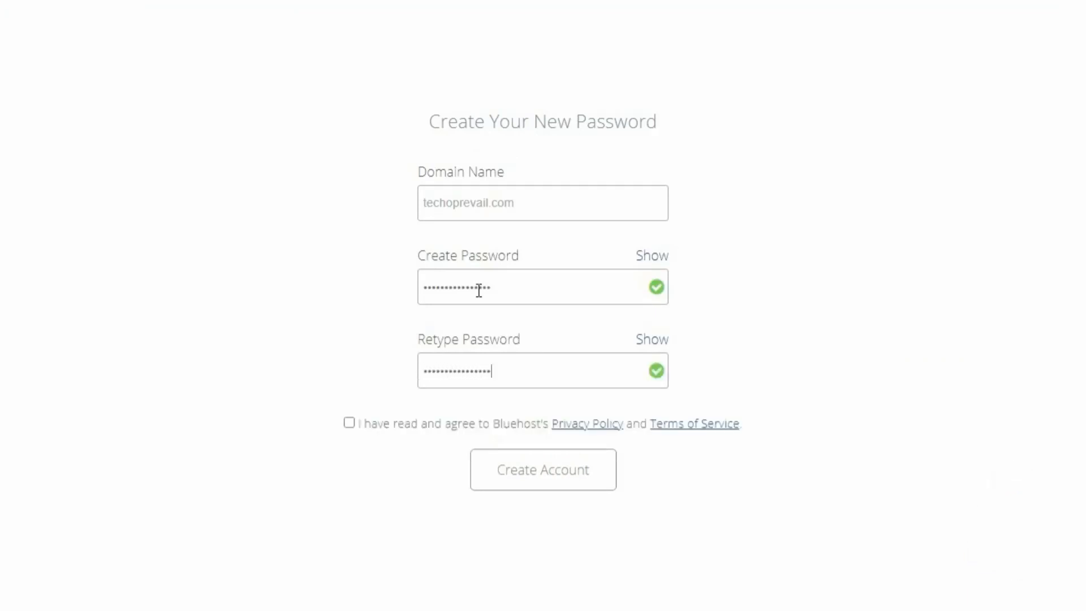
left_click(514, 425)
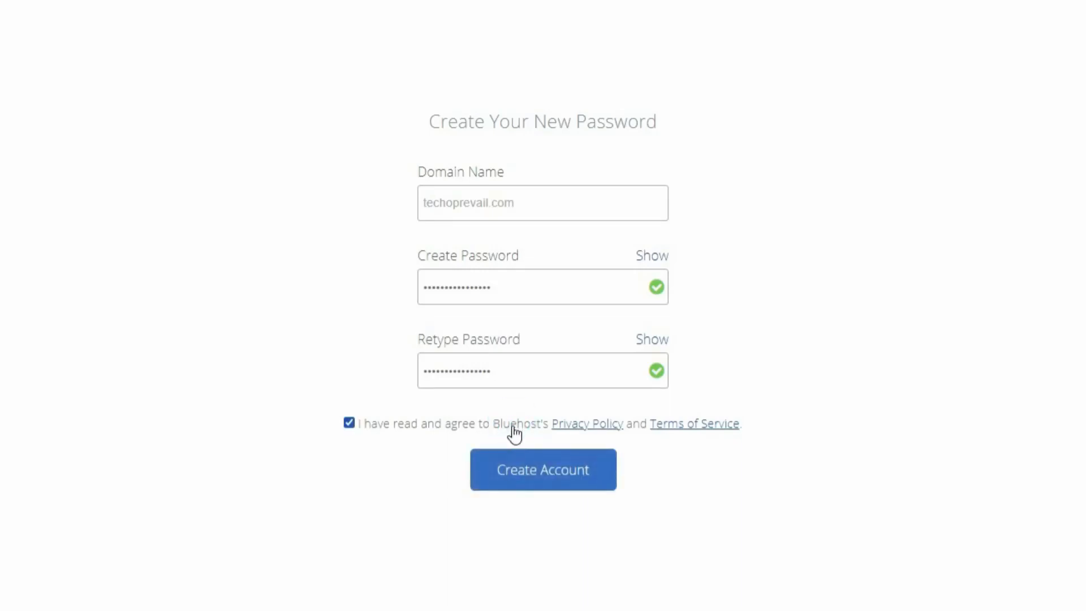
left_click(516, 469)
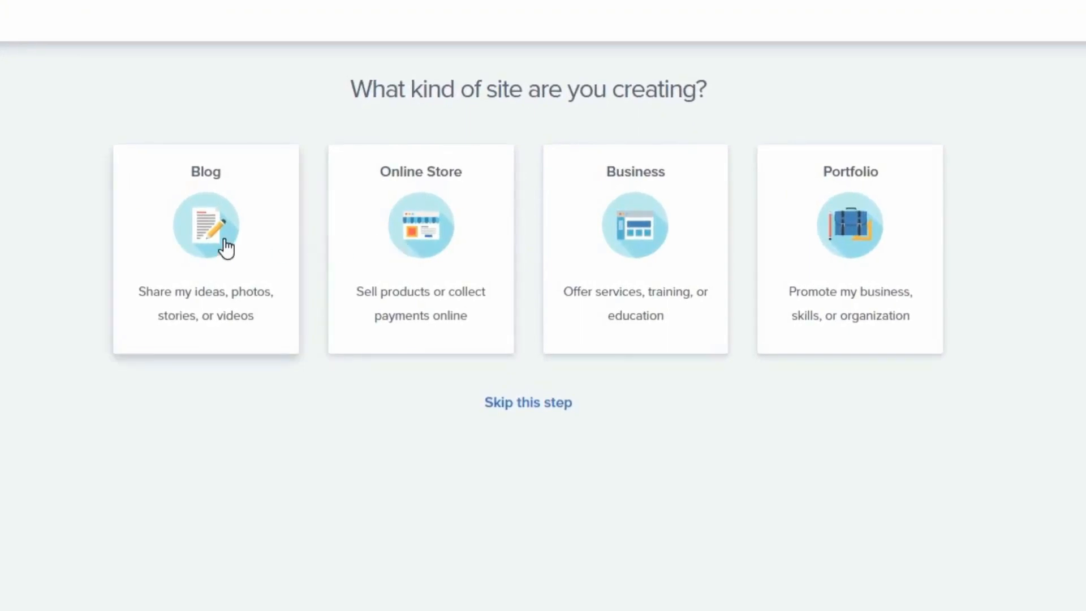
Step: Answer the site setup questions with Blog, the third comfort level out of four, type Personal, and site for Myself
left_click(238, 314)
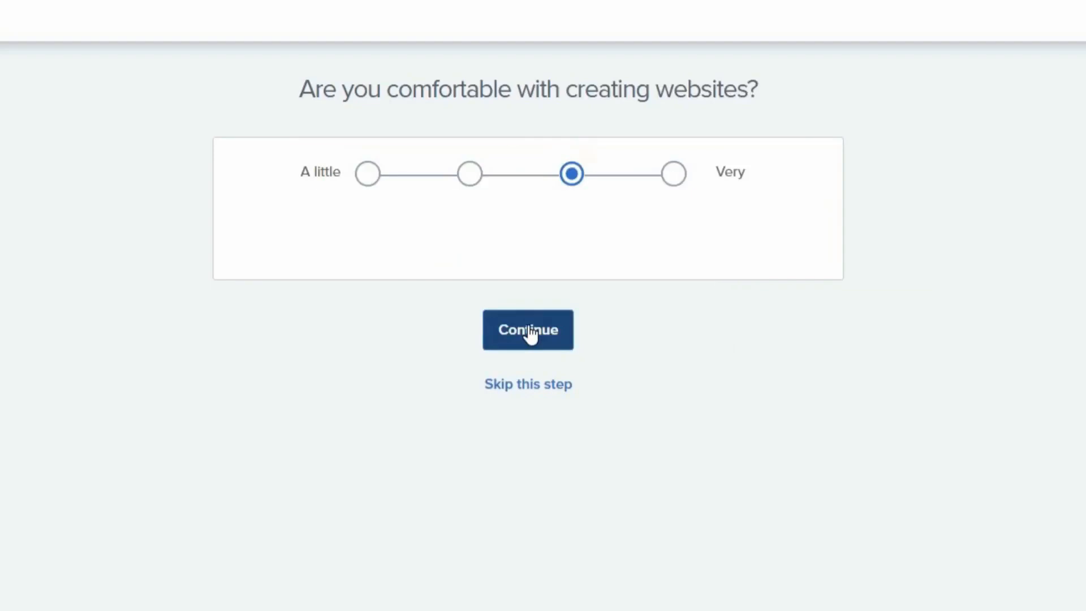
left_click(530, 331)
left_click(512, 303)
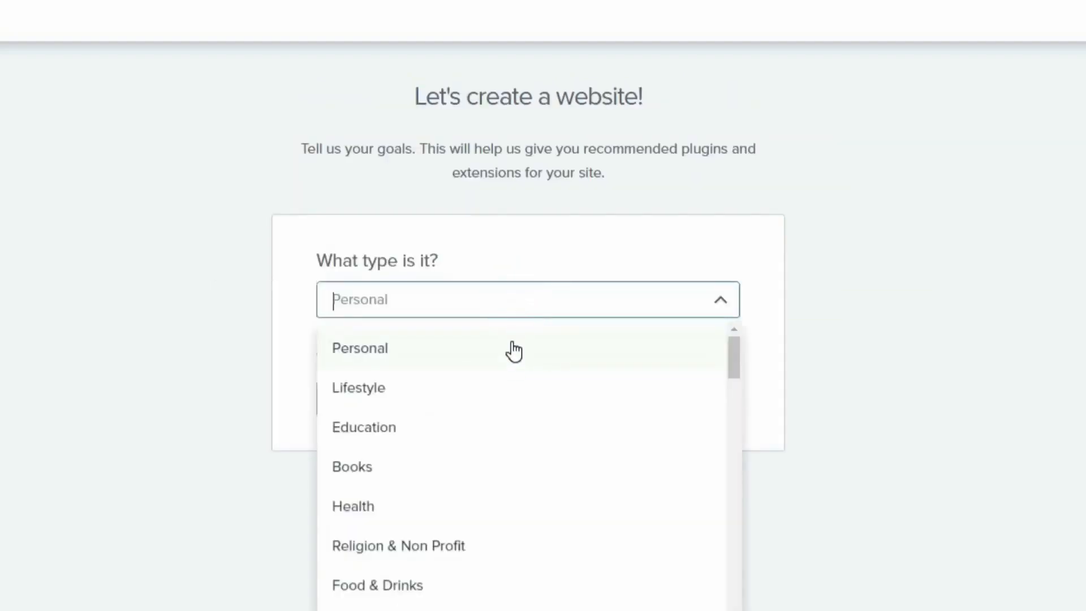
left_click(513, 352)
left_click(513, 397)
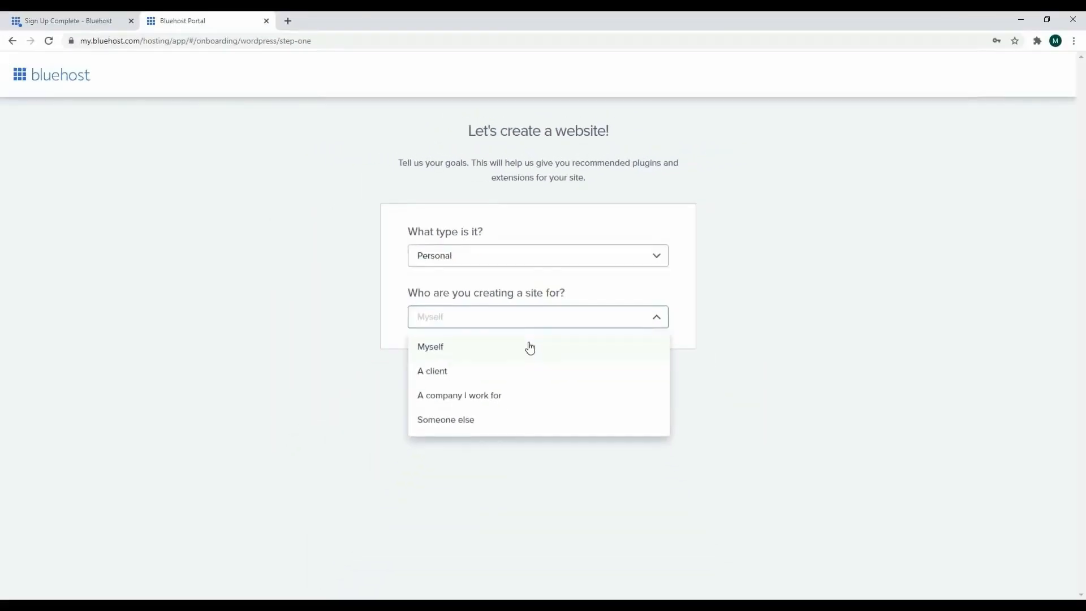
left_click(530, 348)
left_click(538, 381)
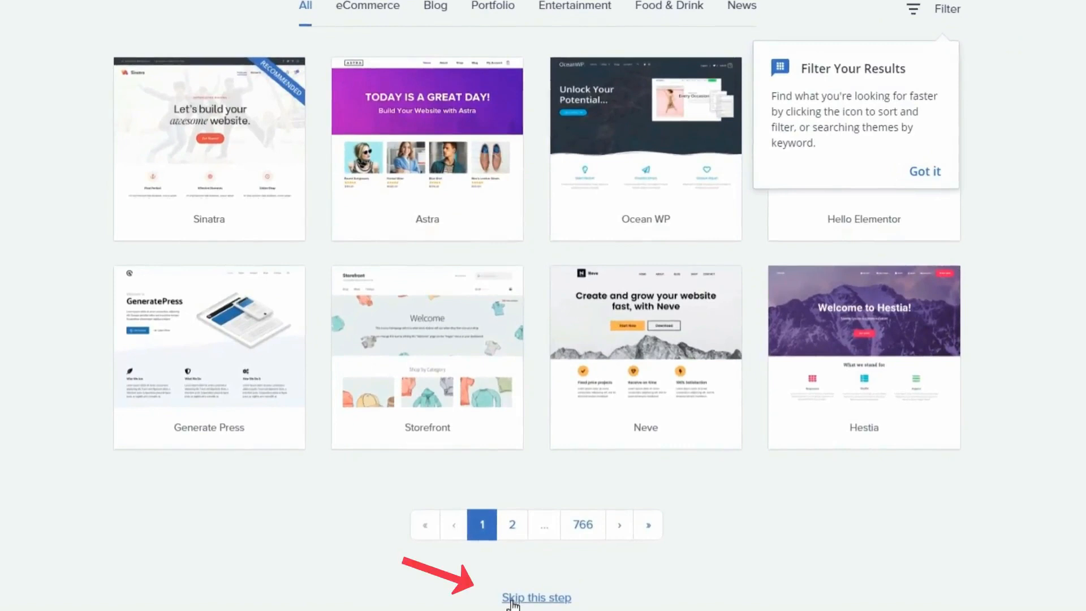
Step: Skip the theme selection and log in to WordPress for the new site
left_click(513, 600)
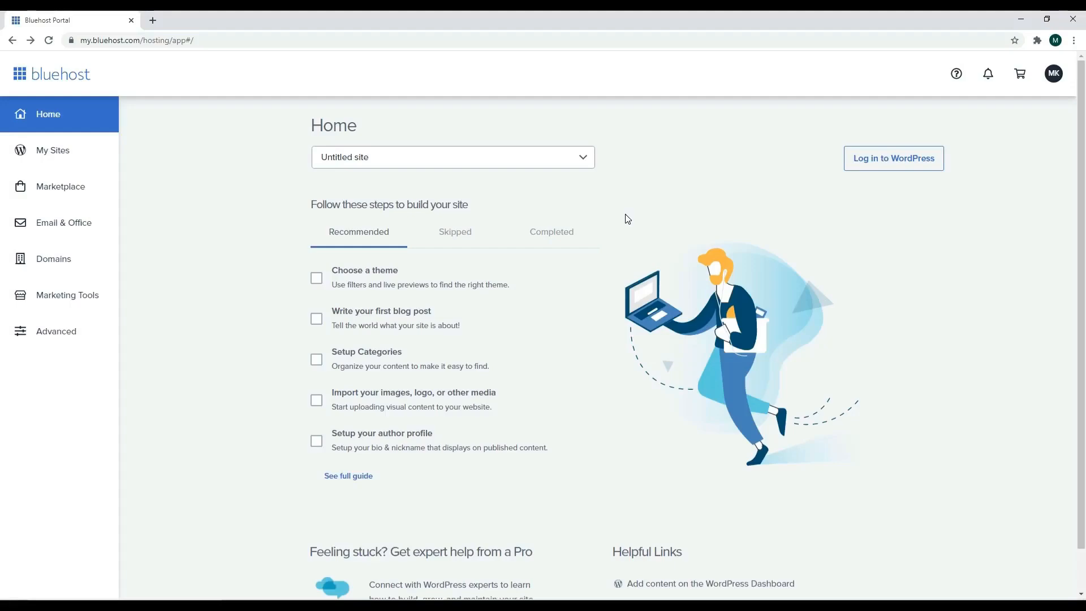
left_click(900, 164)
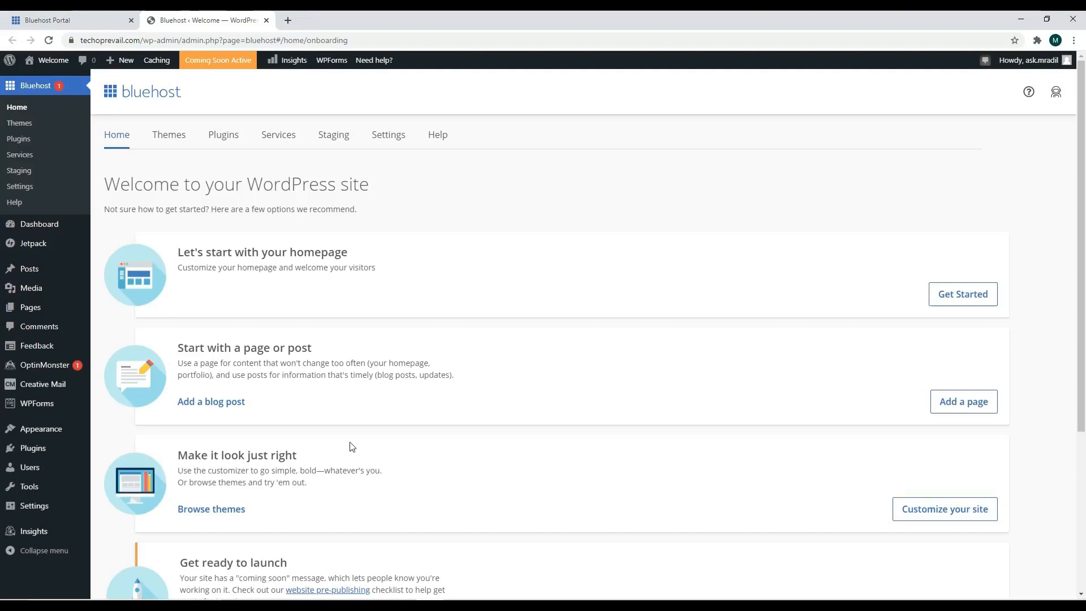
Step: Open the WordPress admin of techoprevail.com directly through its wp-admin address in a new browser tab
key("ctrl+t")
type("www.techo")
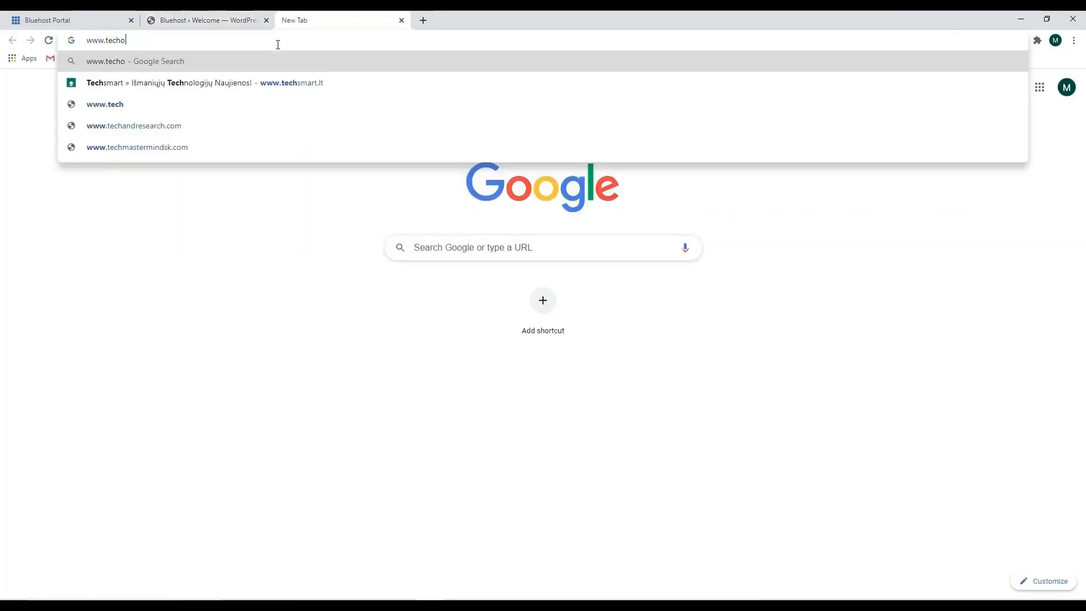
type("prevail/wp-admin")
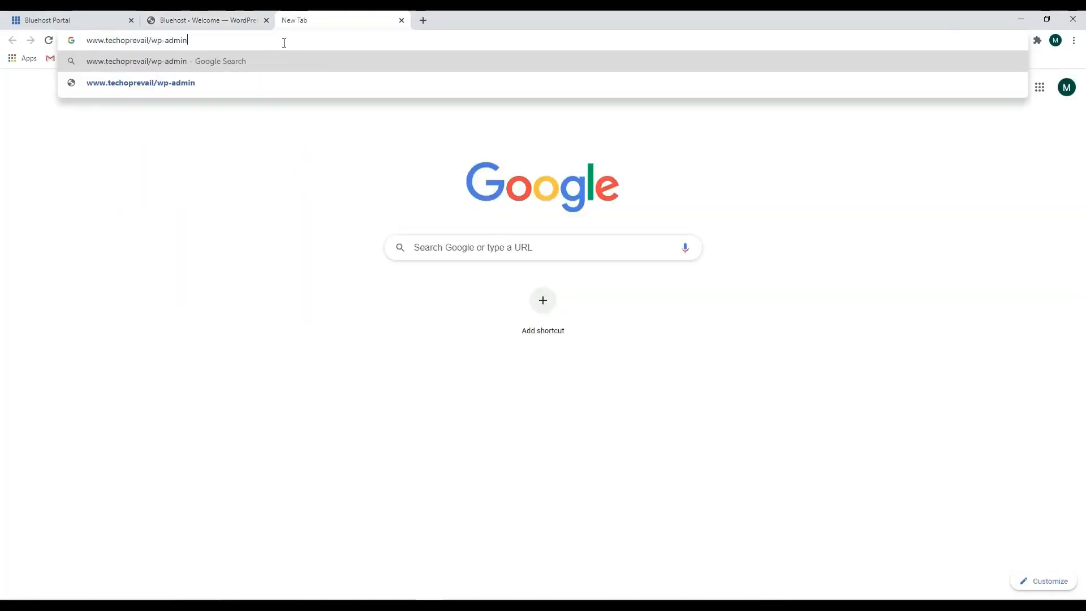
left_click(191, 82)
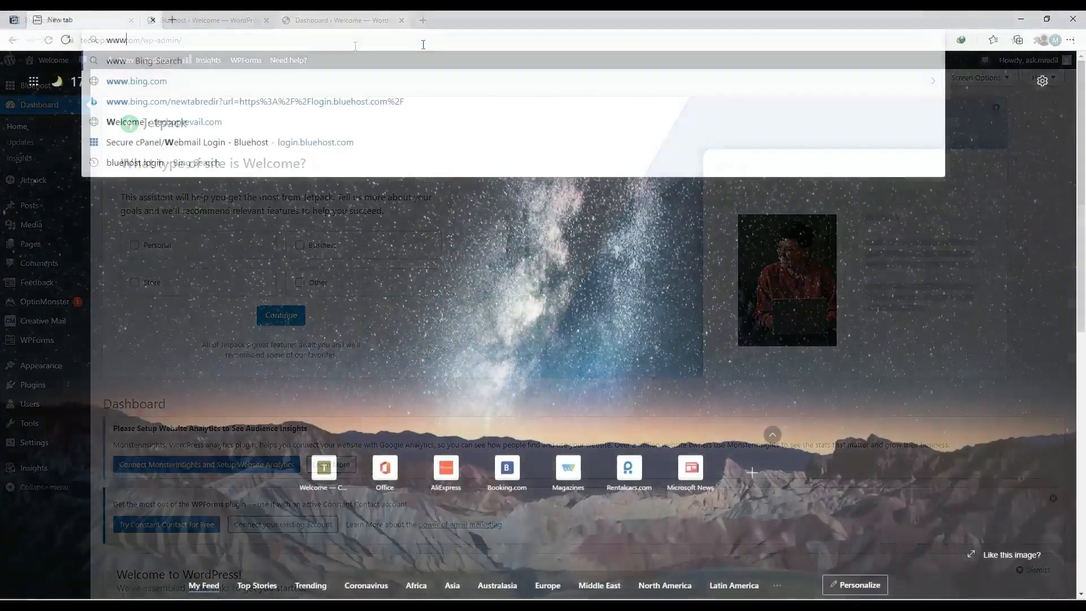
type("echoprevail.com")
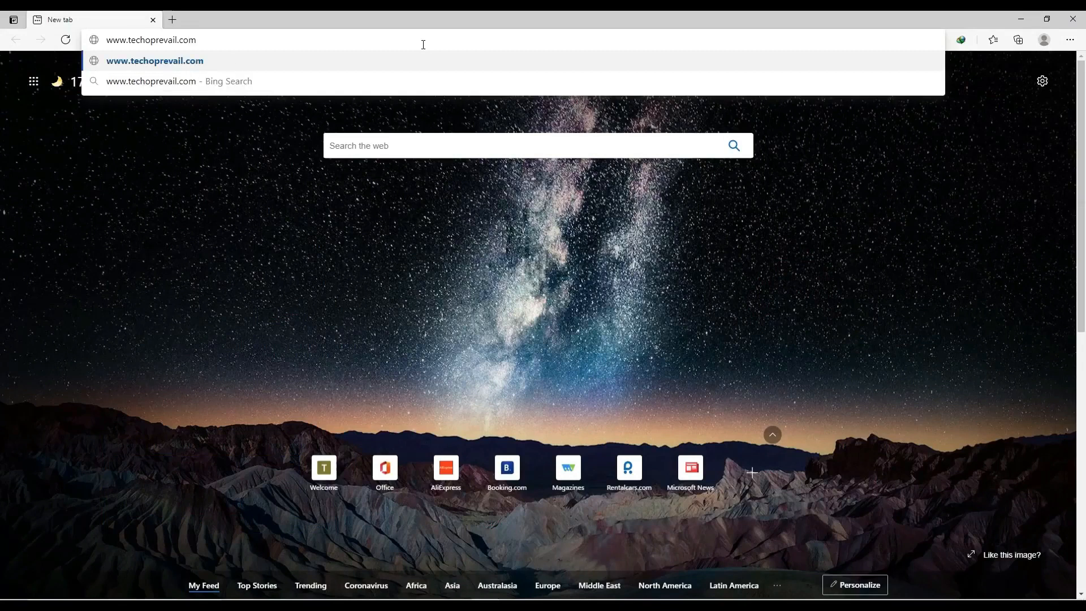
left_click(205, 63)
scroll(352, 356, "down", 3)
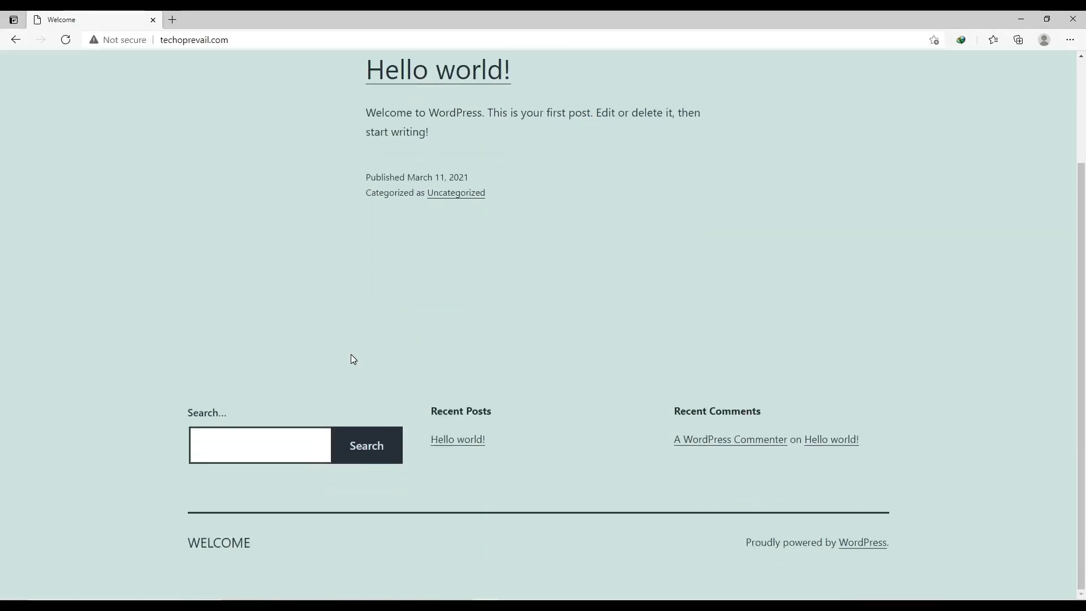
scroll(351, 356, "up", 3)
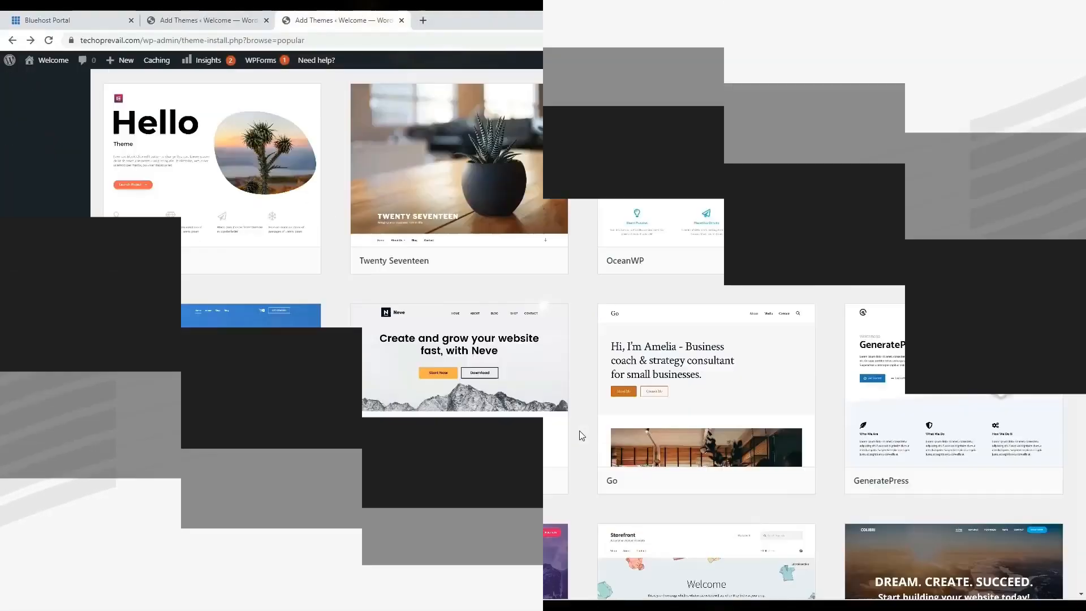
Step: Browse the popular themes available for installation in the WordPress Add Themes gallery
scroll(580, 436, "down", 10)
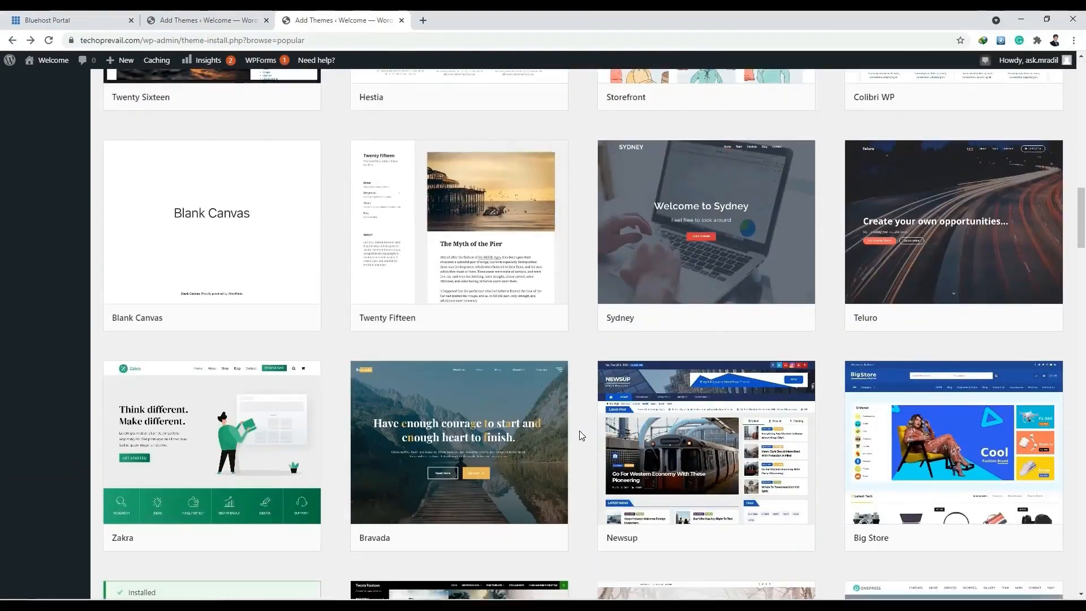
scroll(579, 436, "down", 5)
scroll(579, 436, "down", 5)
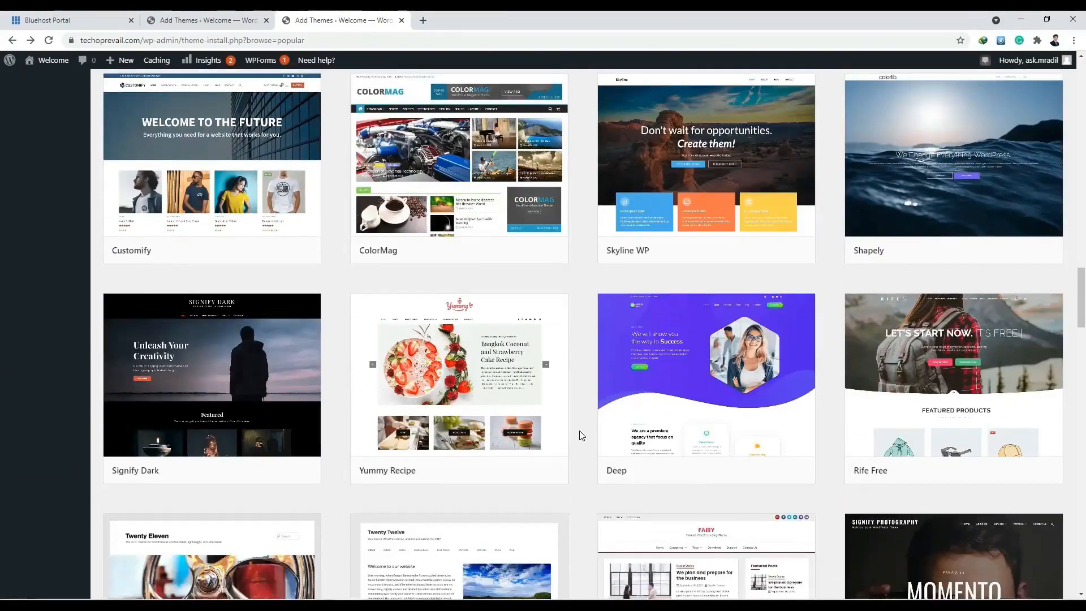
scroll(579, 436, "down", 5)
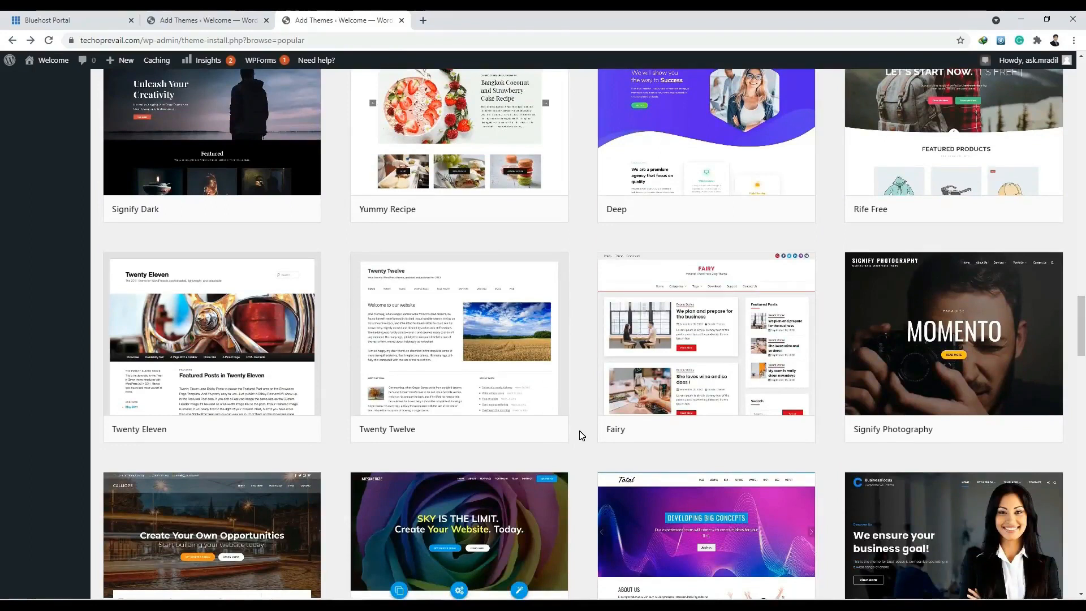
scroll(581, 435, "up", 10)
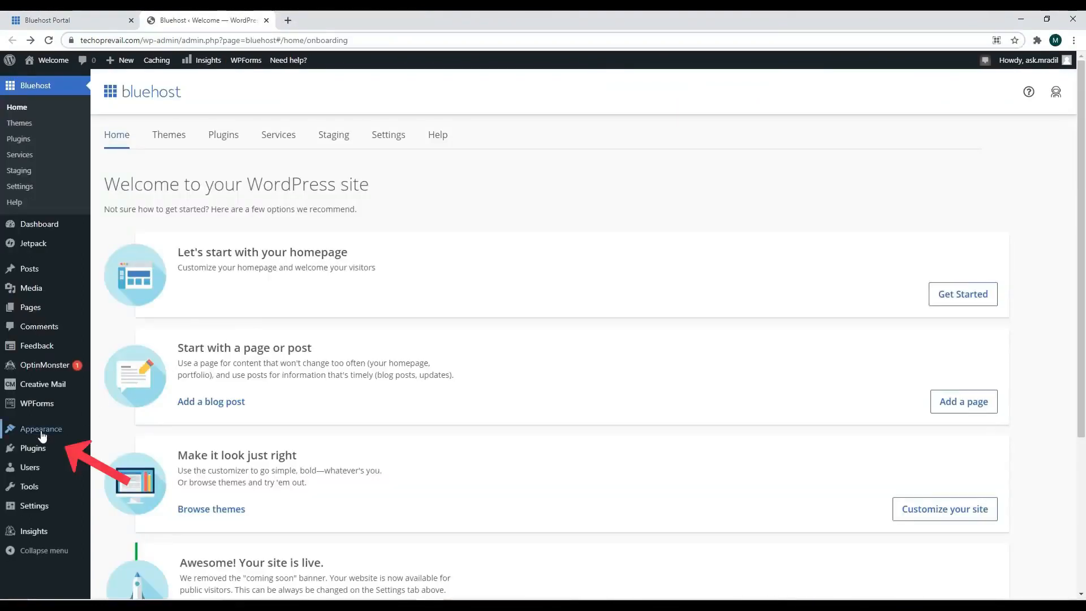
Step: Open the installed themes, start adding a new theme and search the theme gallery for "Astra"
mouse_move(43, 436)
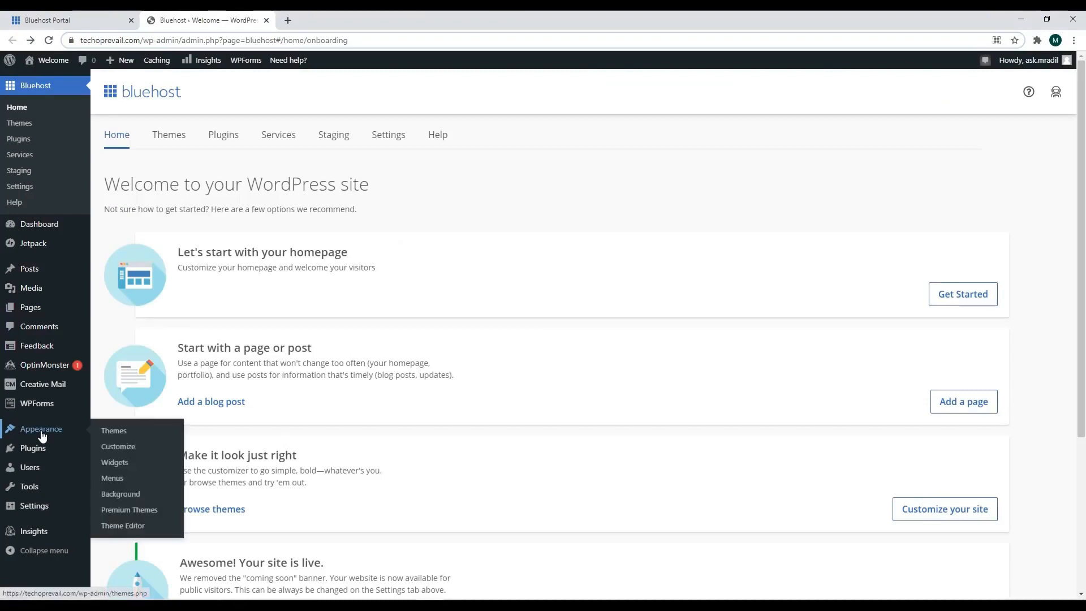
left_click(126, 433)
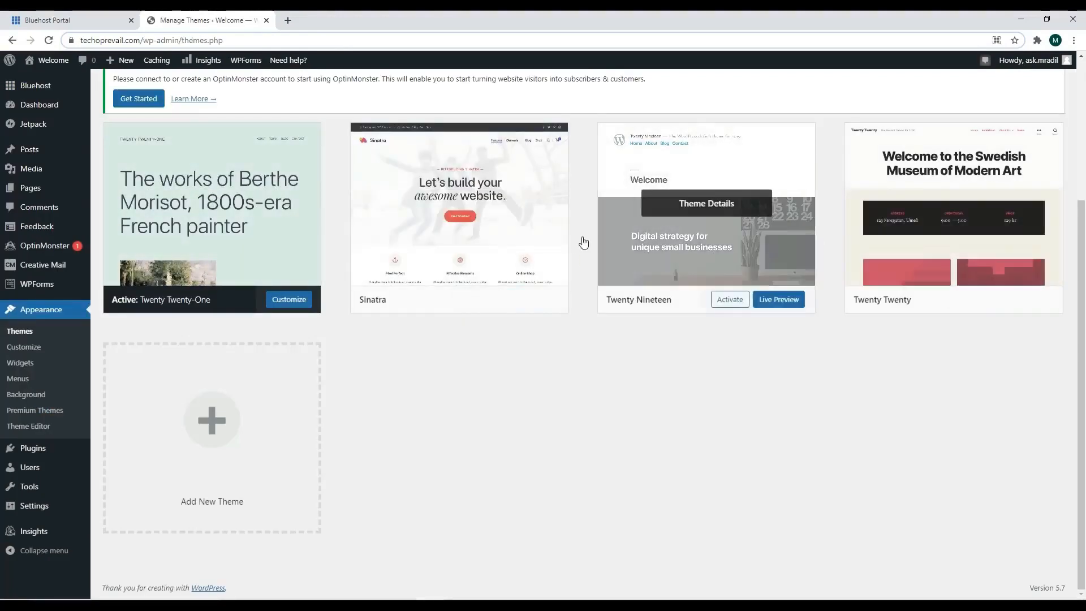
left_click(232, 432)
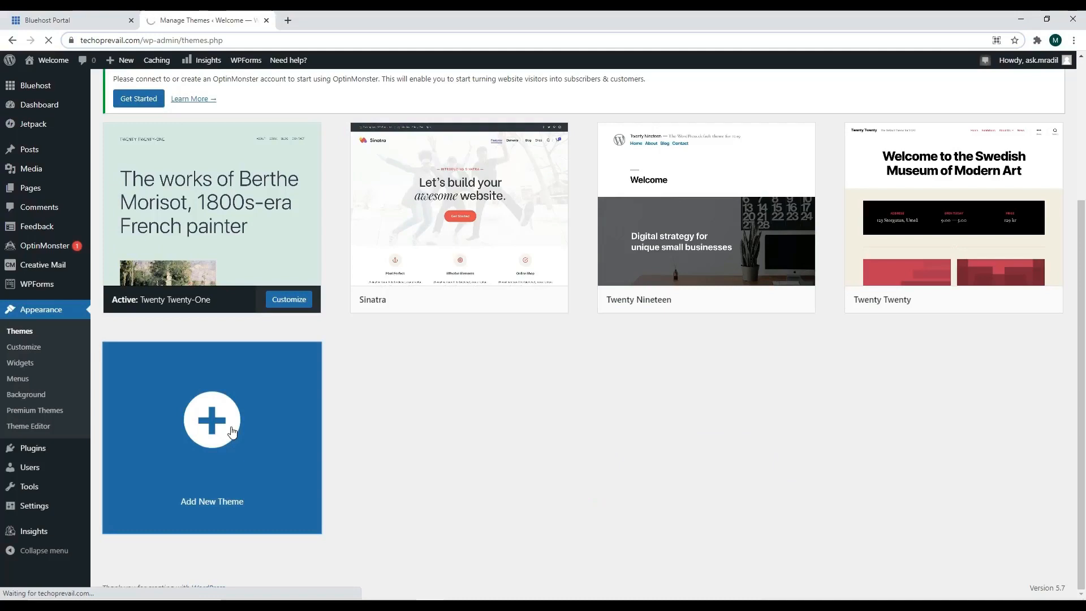
left_click(989, 376)
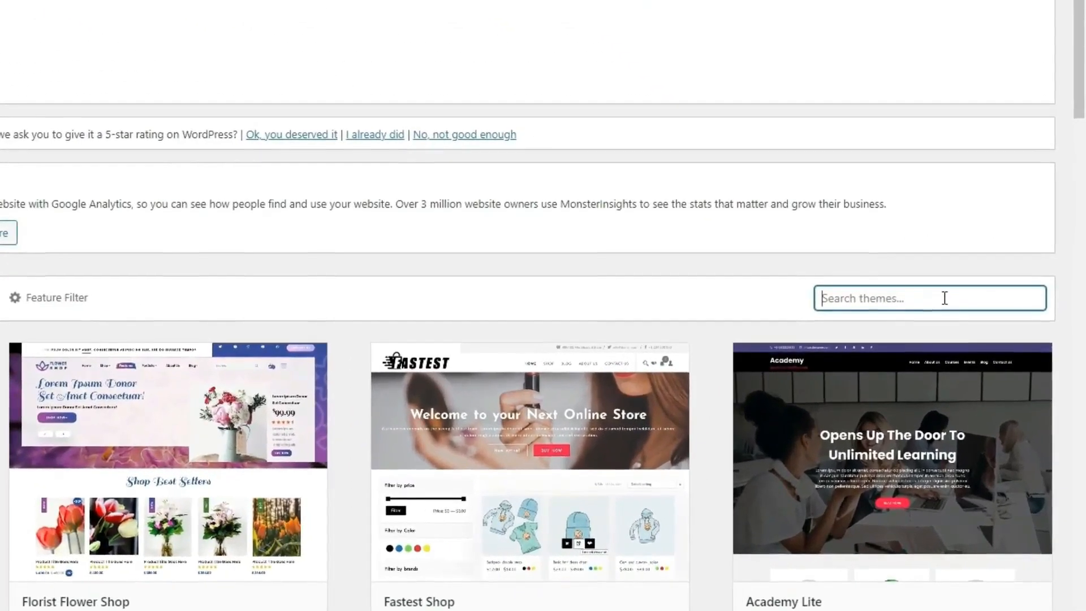
type("Astra")
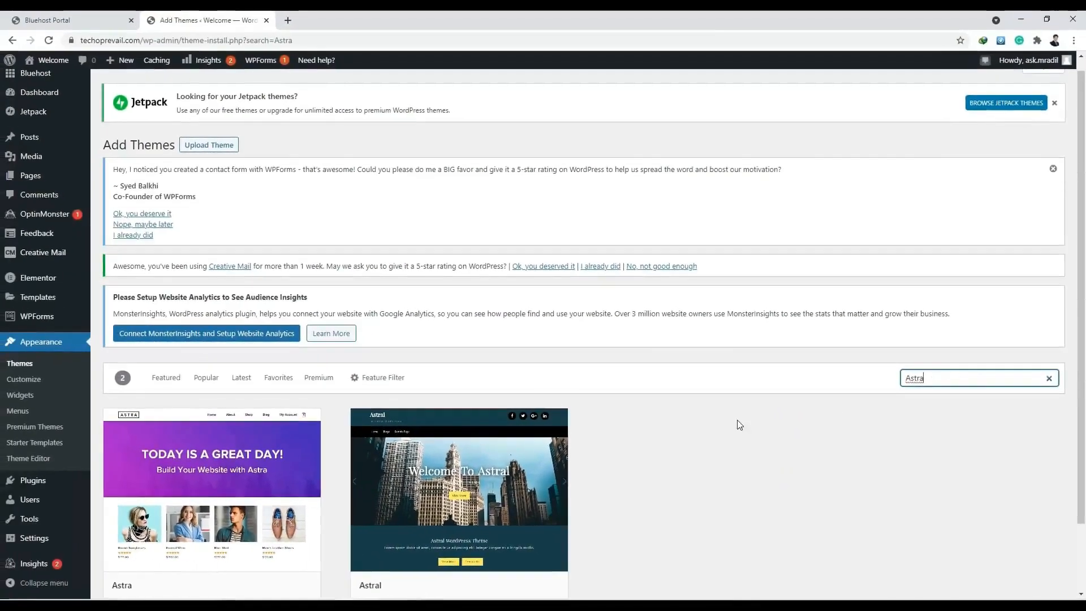
Step: Install the Astra theme from the search results and activate it
mouse_move(236, 517)
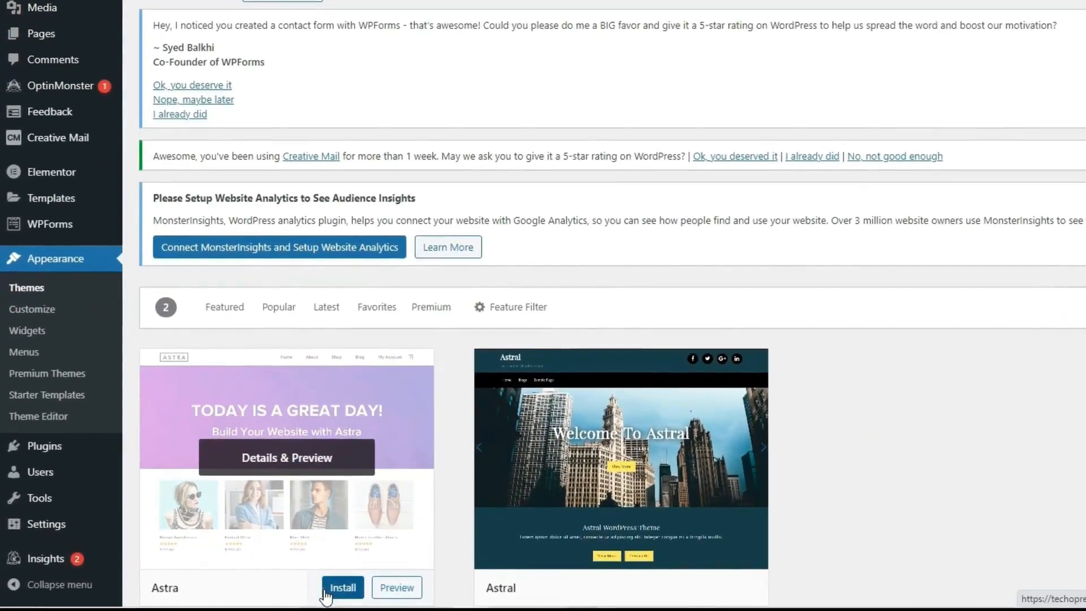
left_click(317, 588)
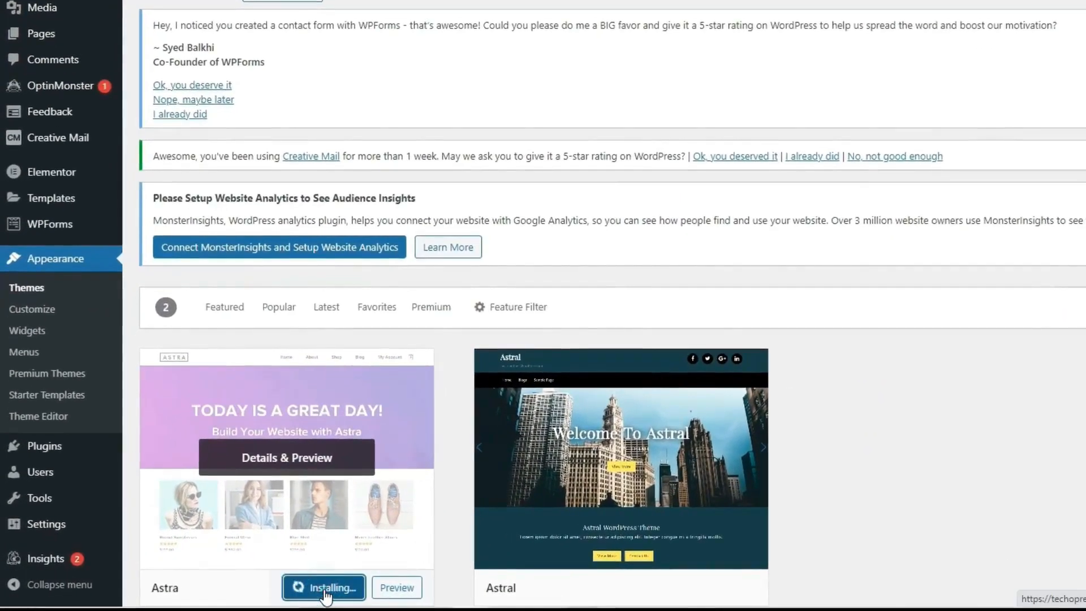
left_click(319, 589)
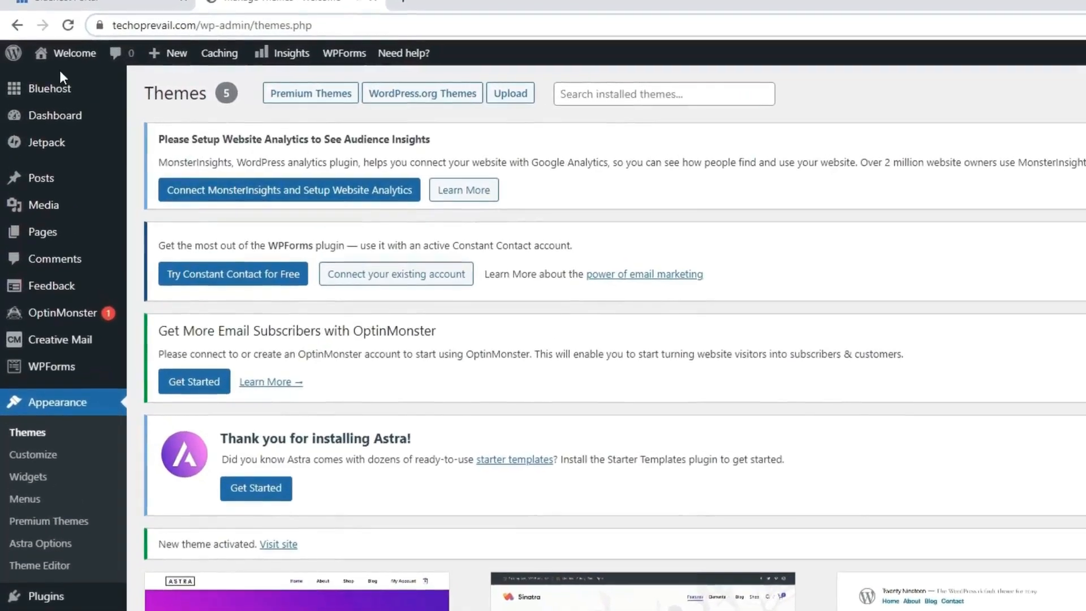
Step: Open the live site in a new browser tab from the WordPress admin to view it with Astra
mouse_move(43, 62)
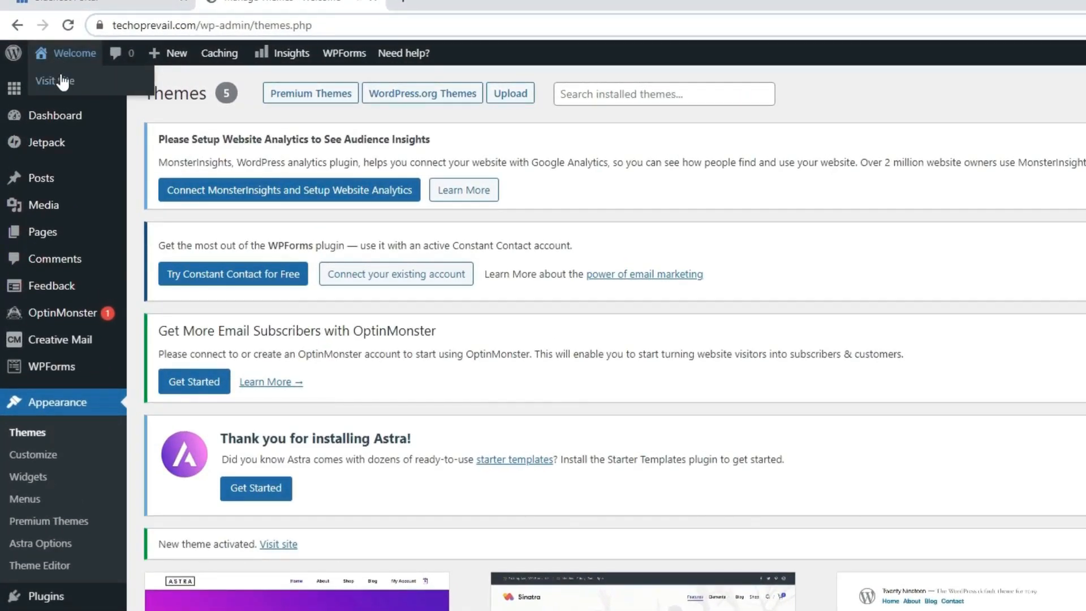
right_click(64, 82)
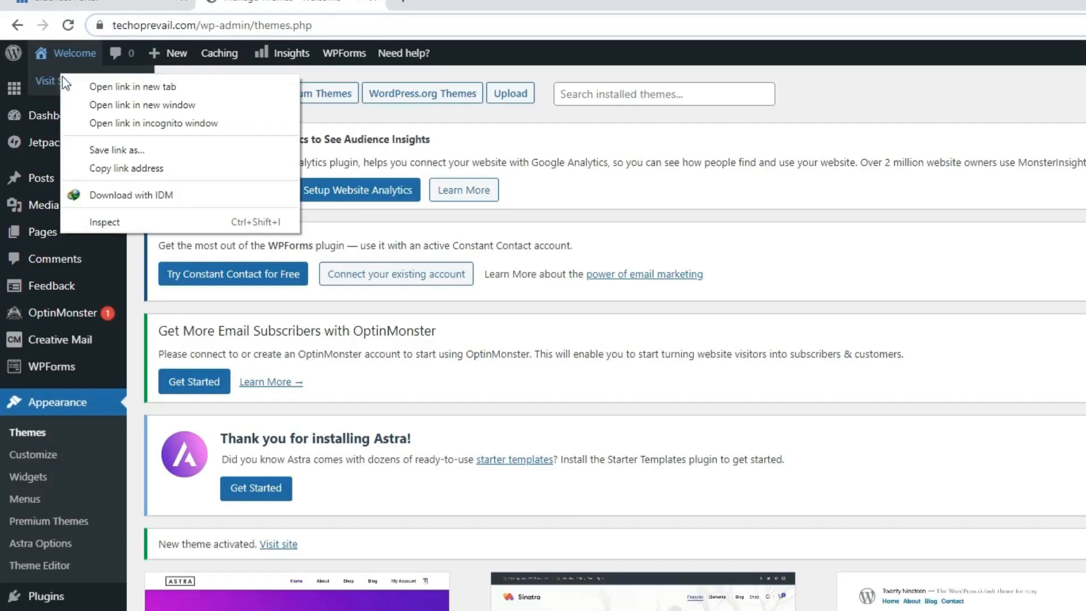
left_click(90, 87)
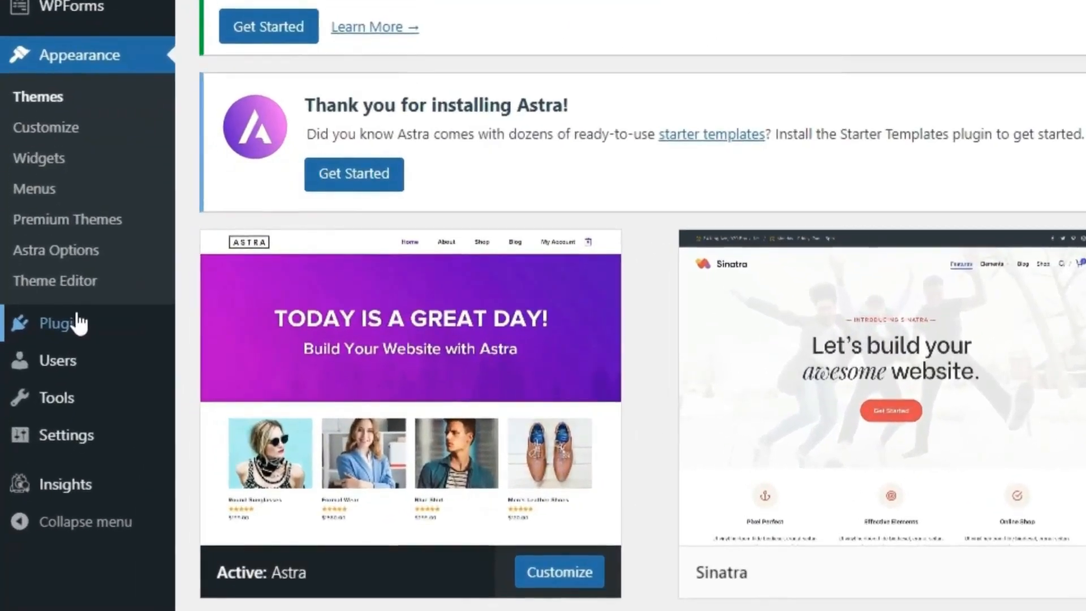
Step: Search the plugin directory for "Elementor", then install and activate Elementor Website Builder
mouse_move(153, 323)
left_click(241, 362)
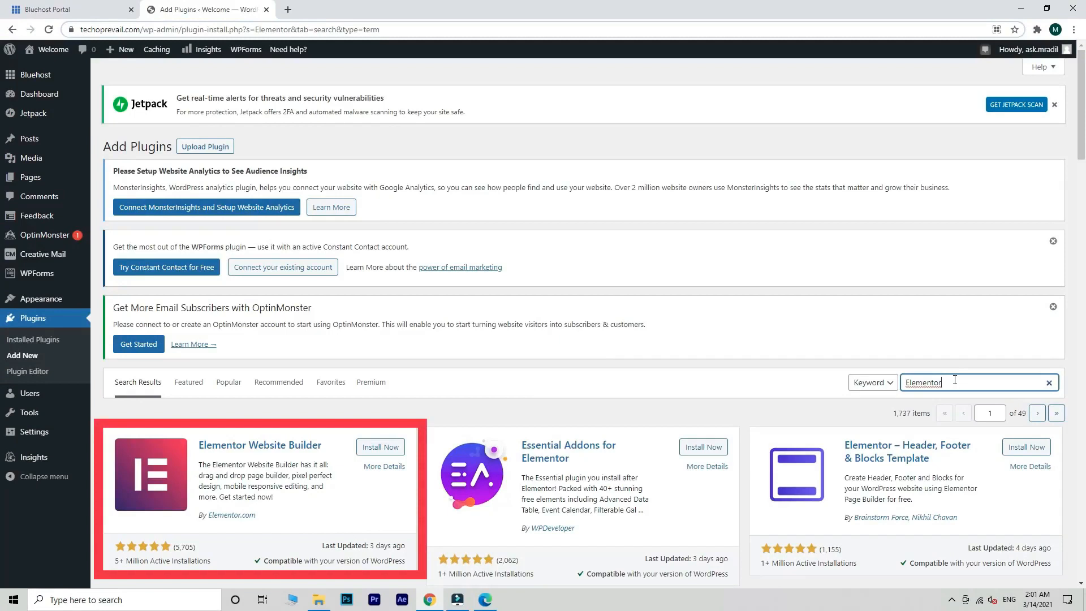
left_click(382, 448)
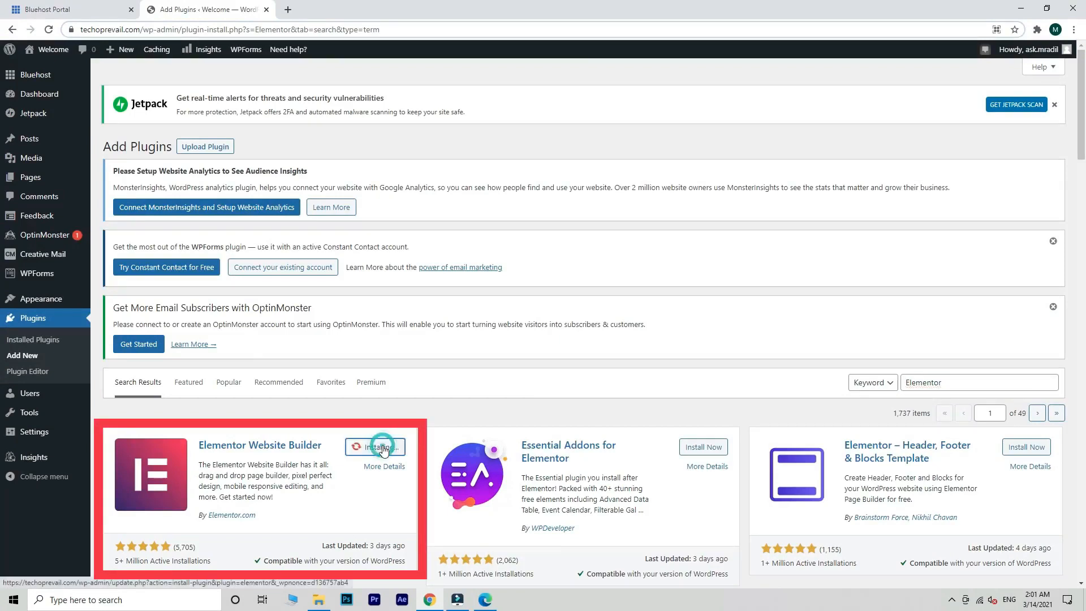
left_click(384, 448)
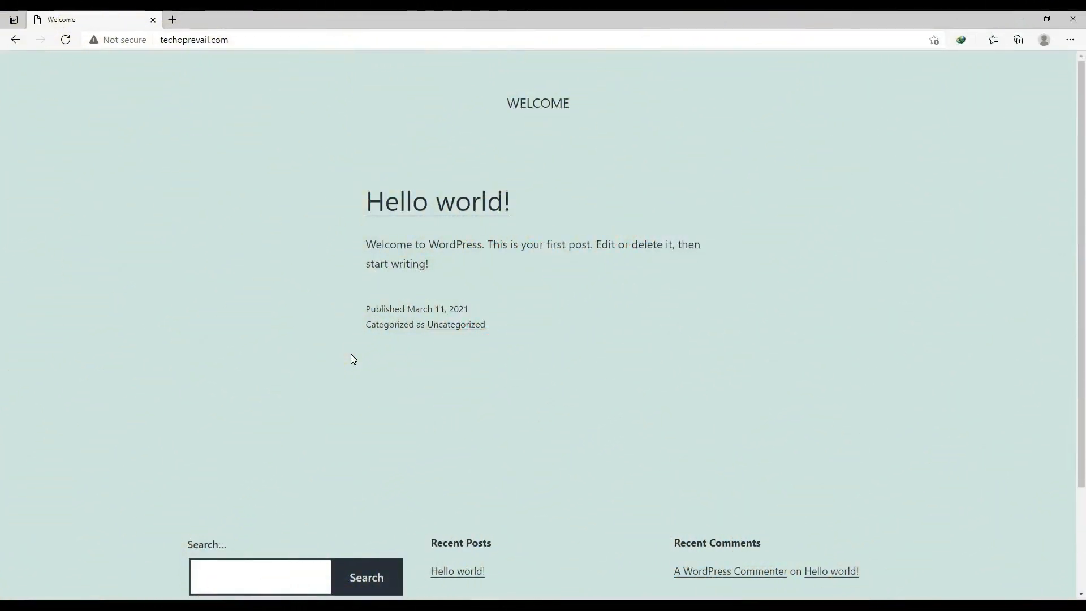
Step: Switch to Microsoft Edge and look over the techoprevail.com home page from its first post to the footer
scroll(351, 357, "down", 3)
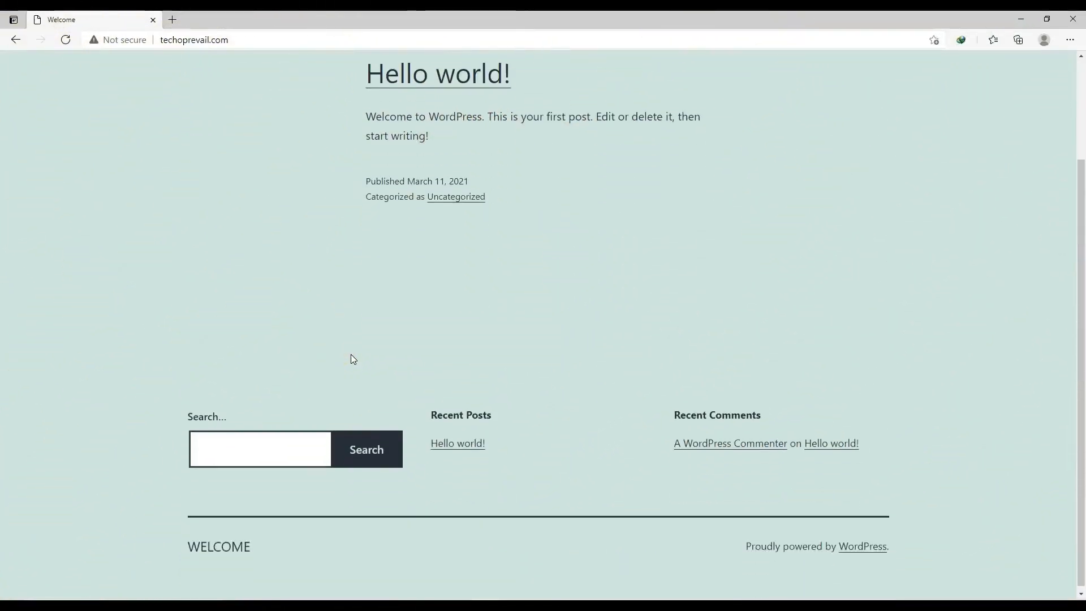
scroll(351, 355, "up", 3)
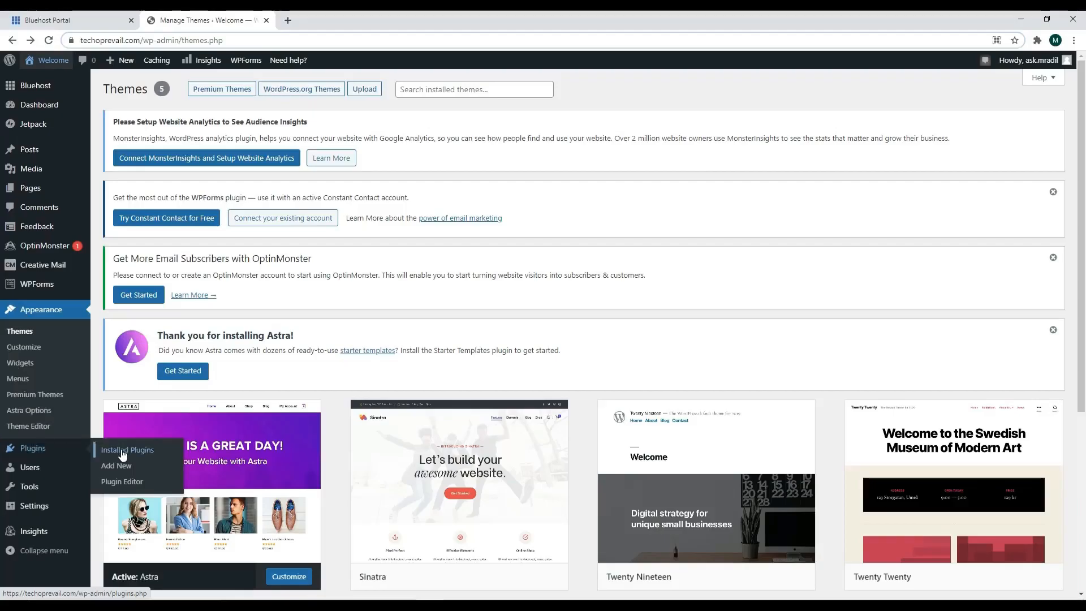
Step: Search the plugin directory for "Astra starter site", then install and activate the Starter Templates plugin
left_click(123, 468)
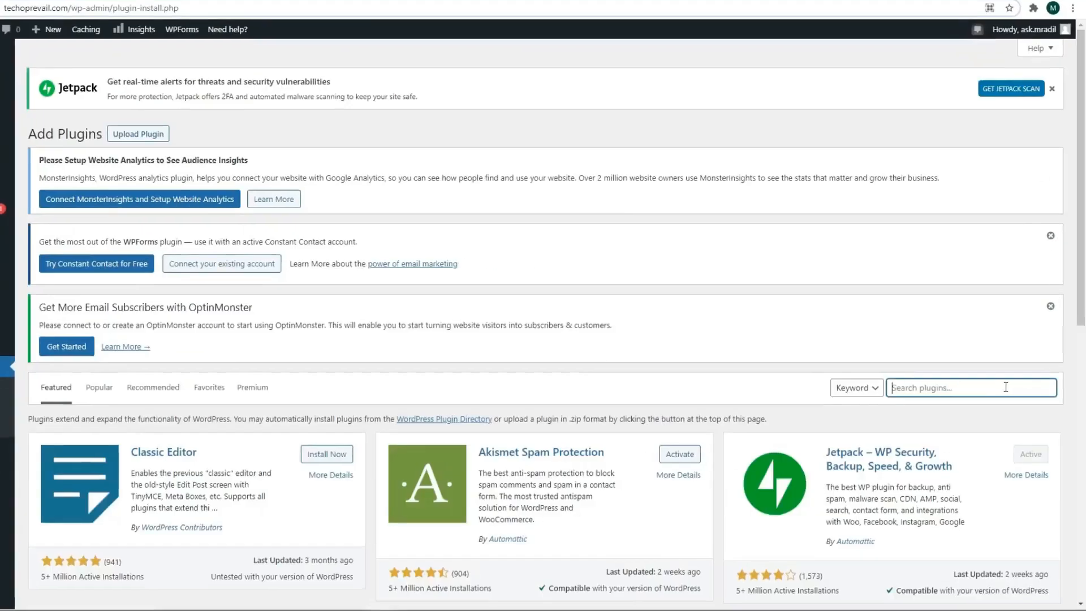
type("tra starter")
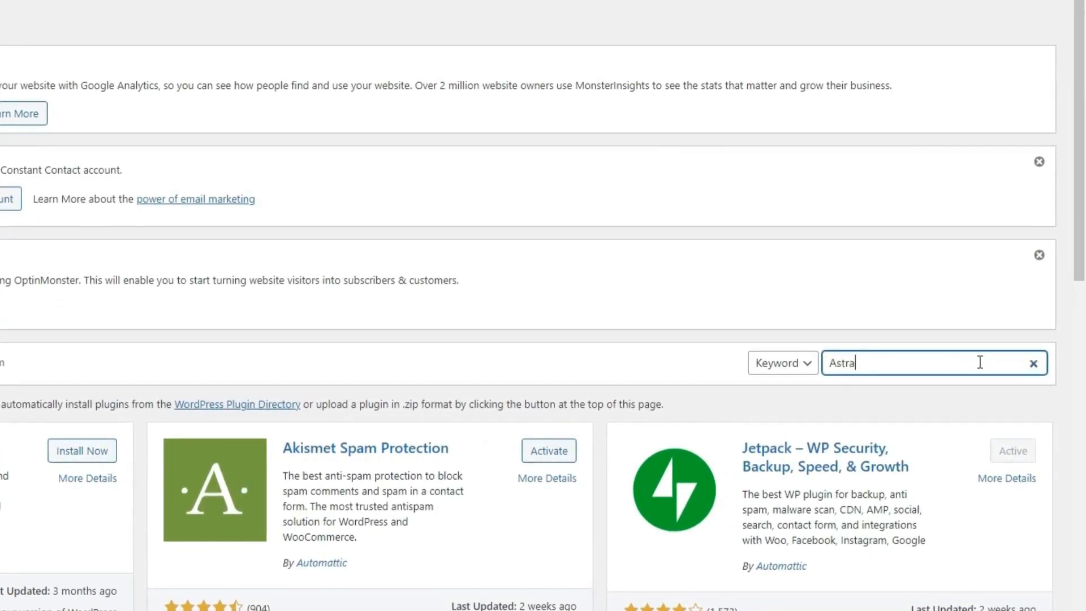
type(" site")
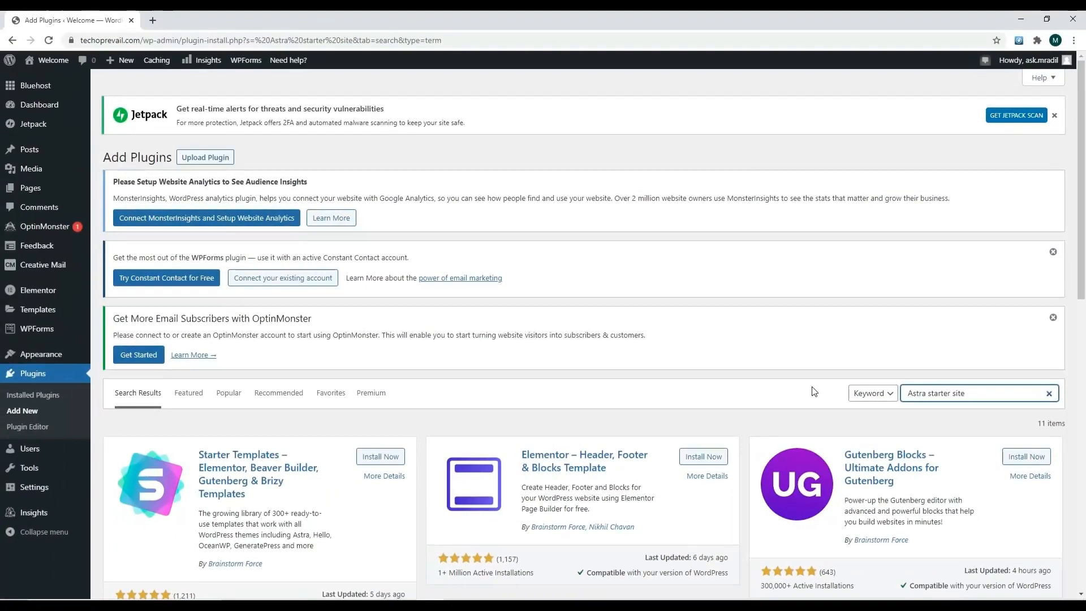
left_click(382, 457)
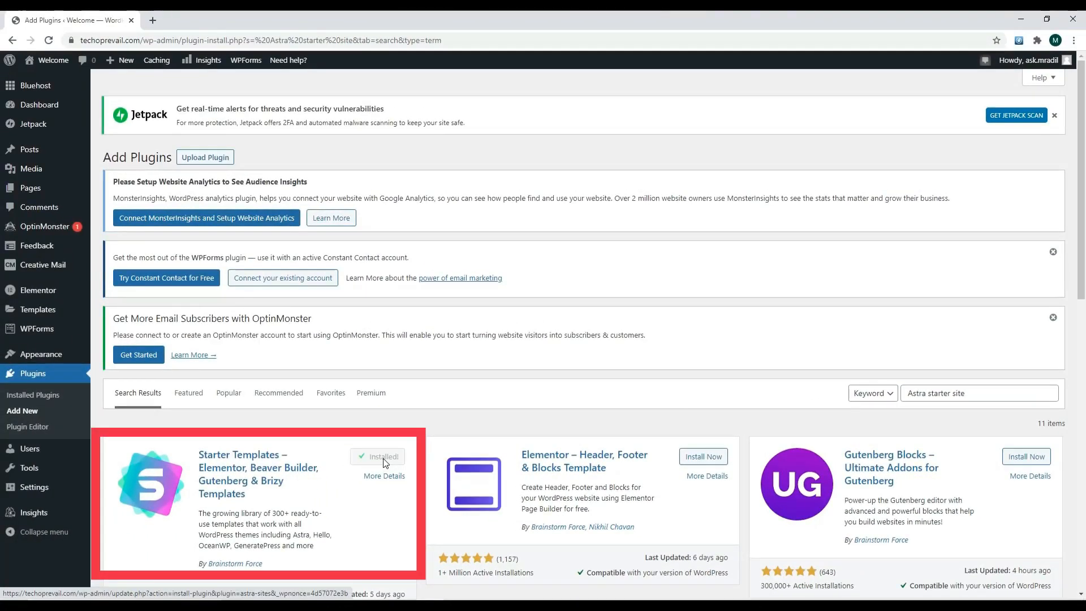
left_click(384, 459)
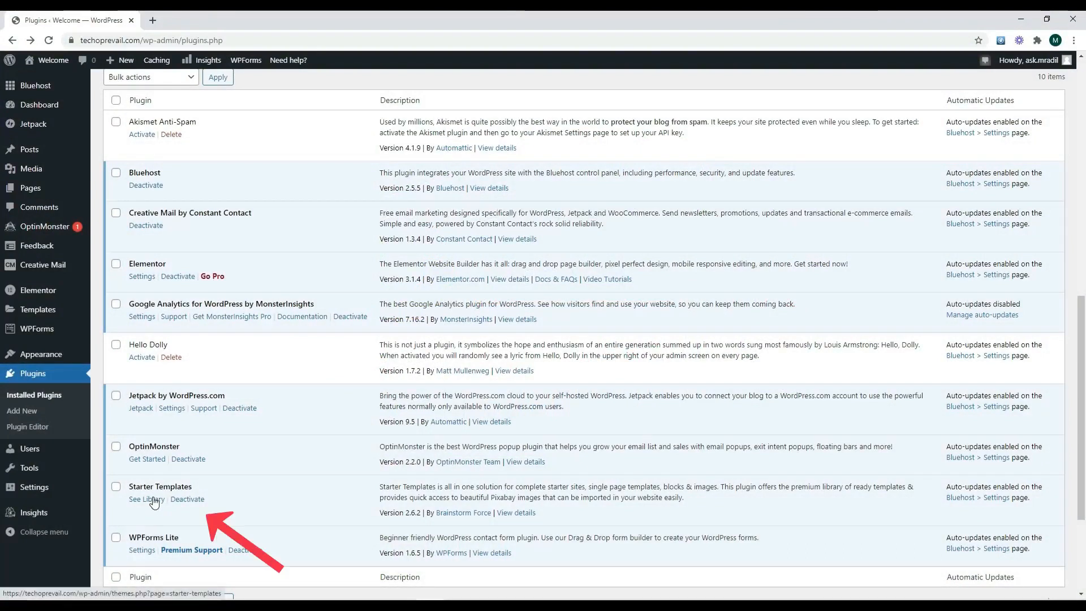
Step: Open the Starter Templates library from the installed plugins and choose Elementor as the page builder
left_click(152, 500)
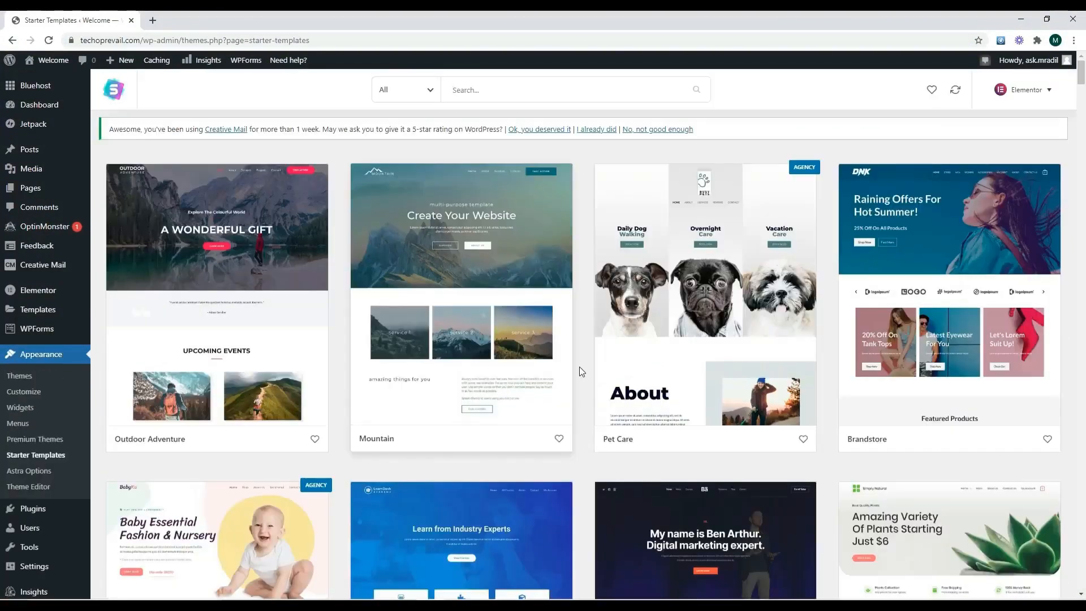
left_click(1045, 91)
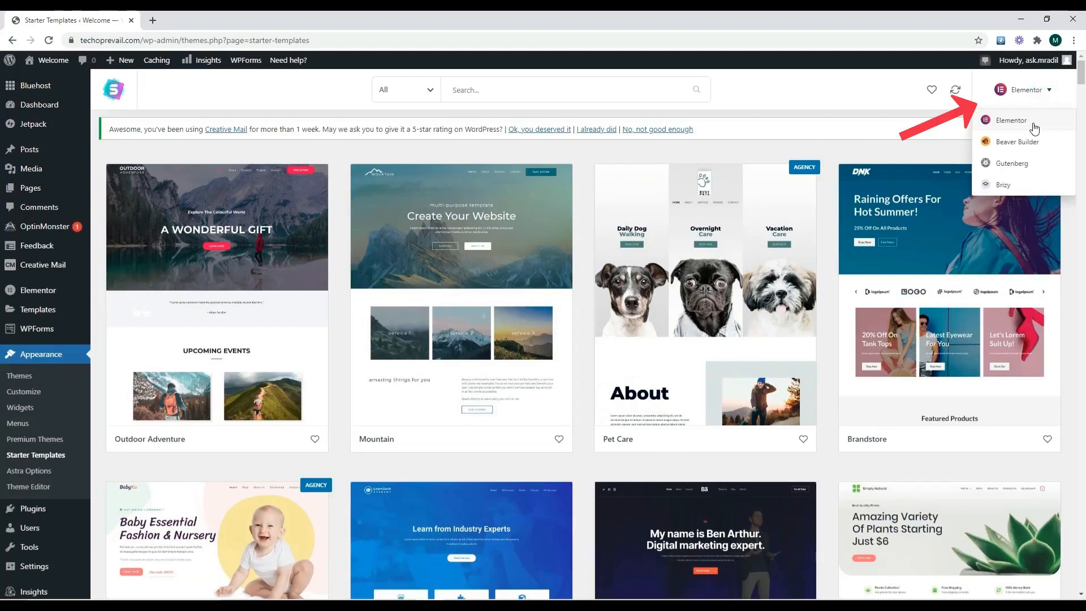
left_click(1007, 111)
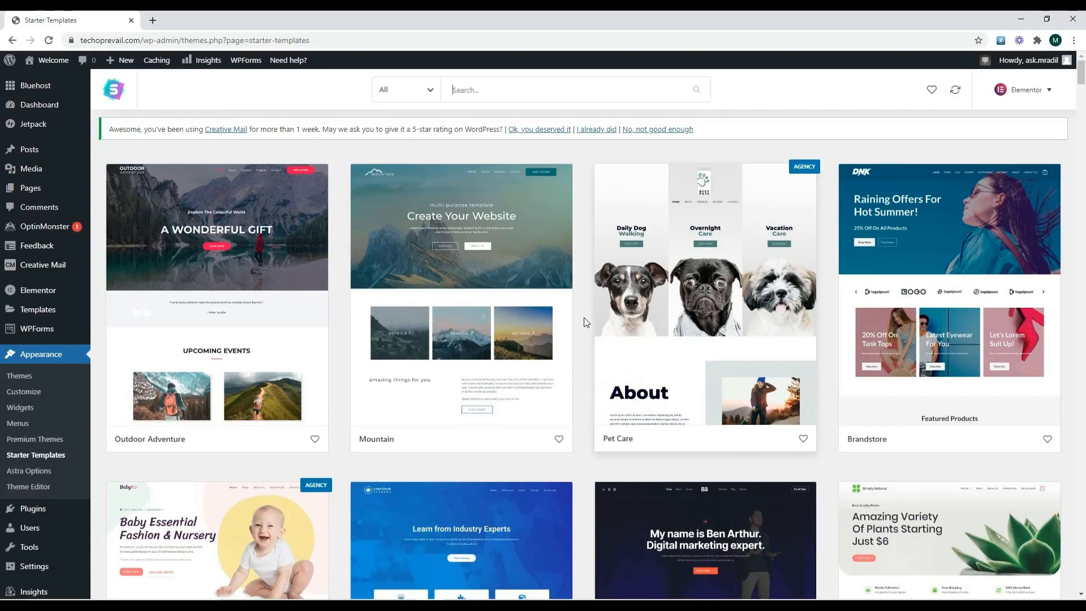
Step: Select the Outdoor Adventure template and import its complete site
left_click(248, 257)
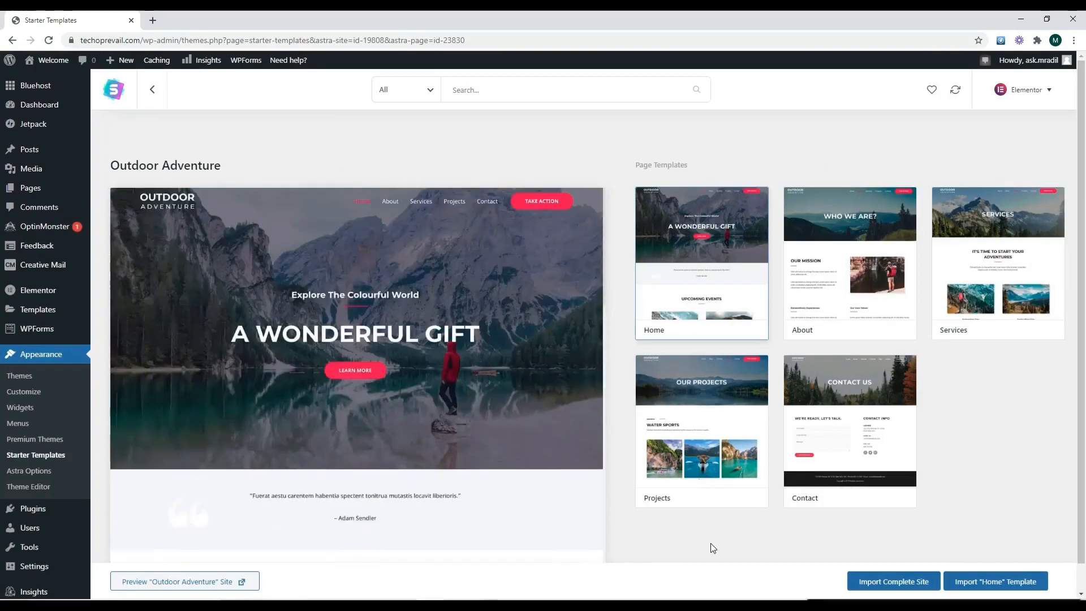
left_click(899, 585)
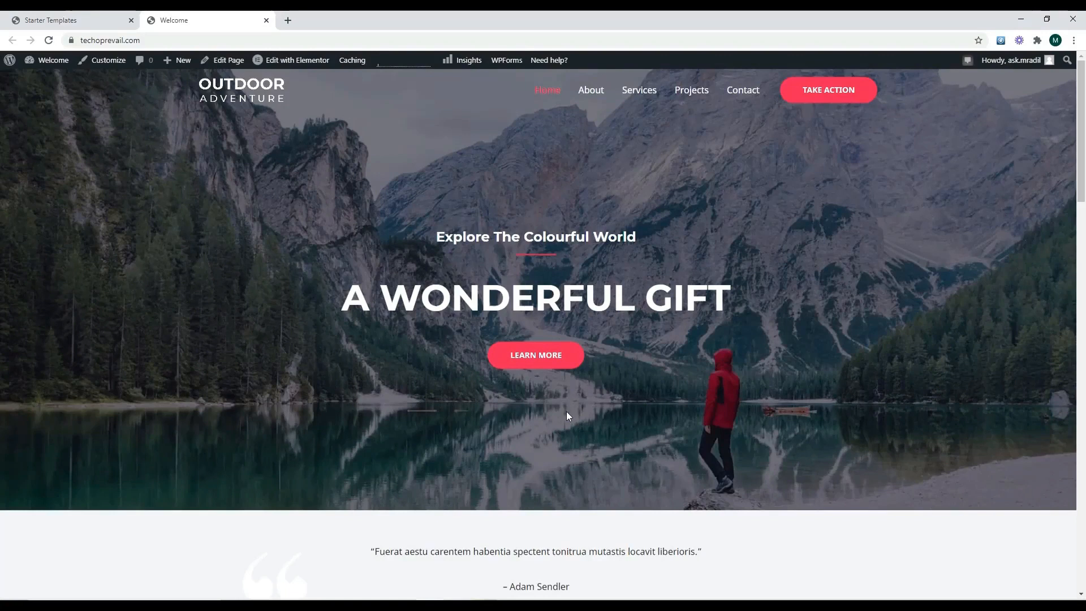
Step: Look over the imported site's home page from top to footer, as well as its Contact page
scroll(567, 414, "down", 1)
scroll(567, 413, "down", 20)
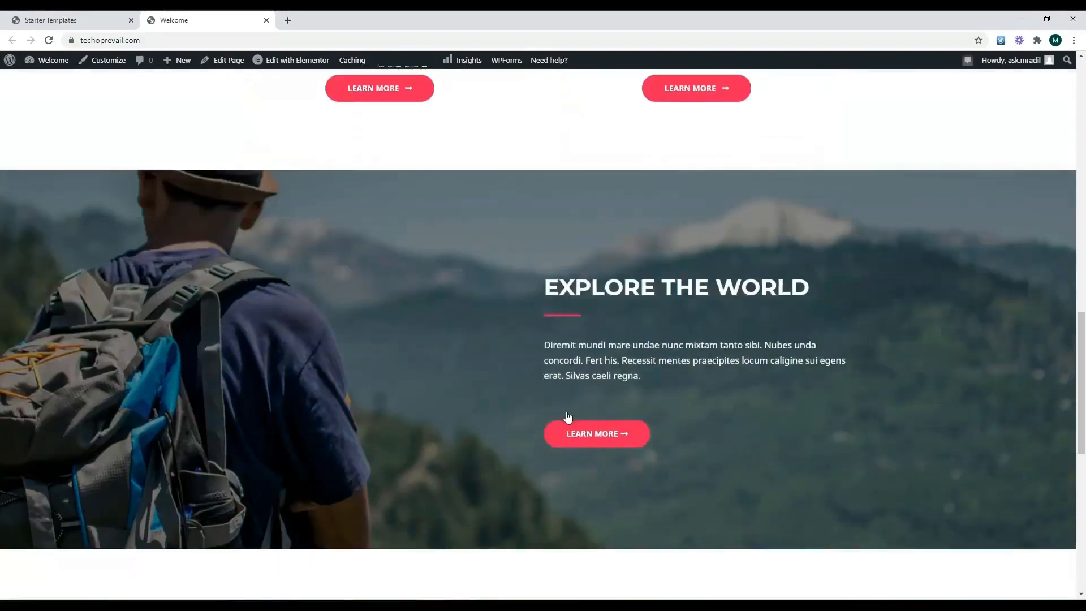
scroll(567, 417, "down", 3)
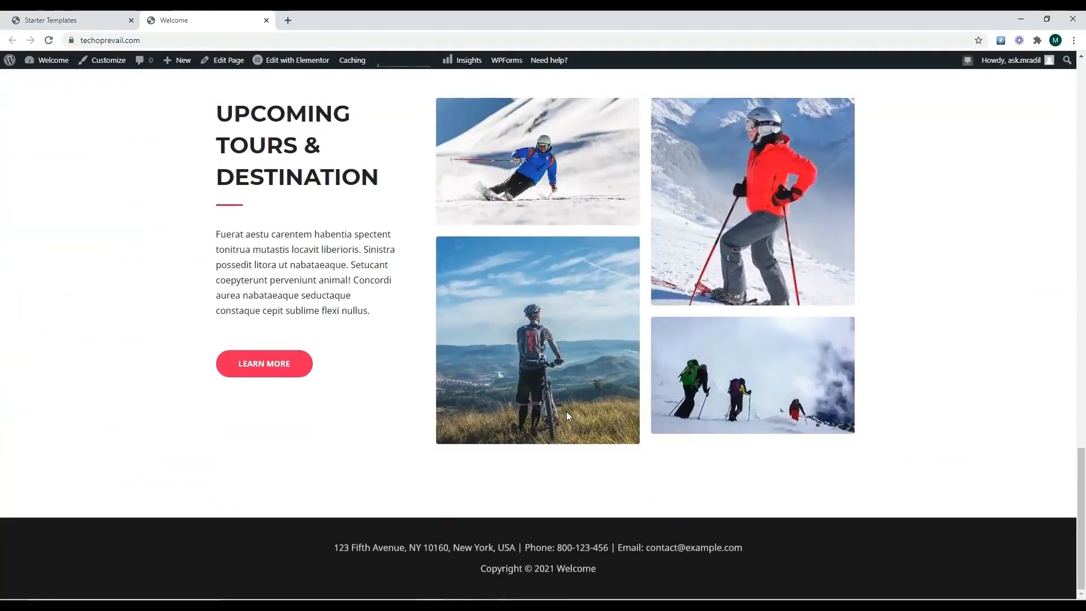
scroll(567, 416, "up", 10)
scroll(567, 416, "up", 15)
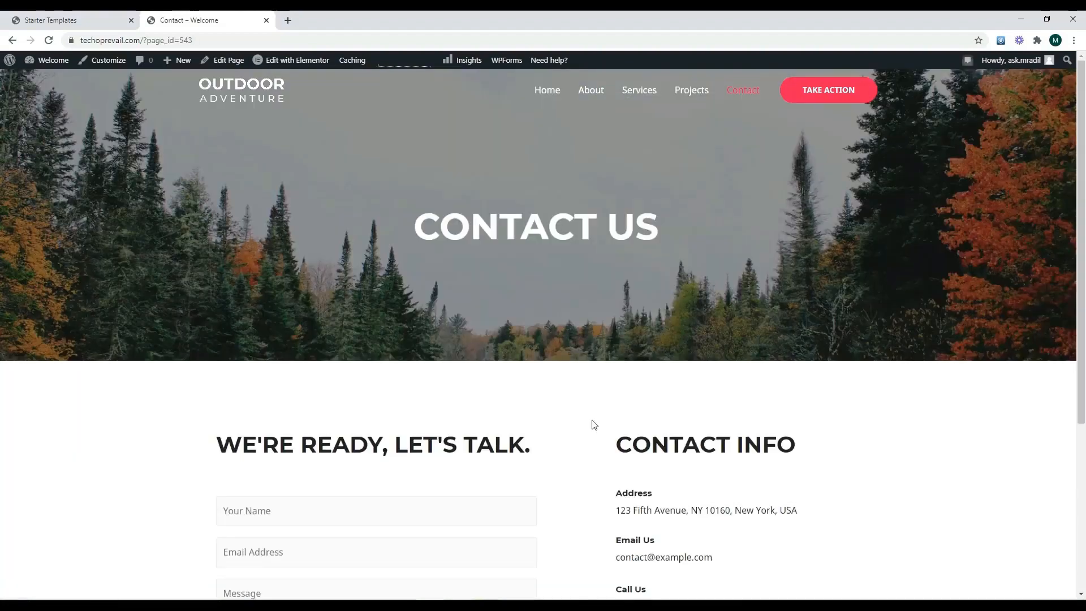
scroll(592, 425, "down", 4)
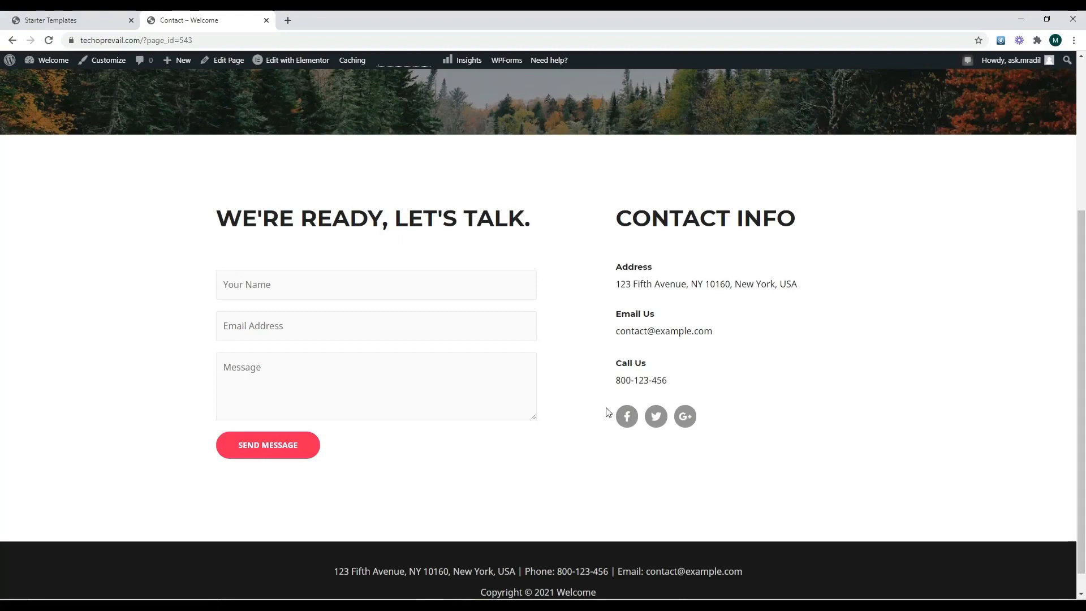
Step: Go back to the WordPress admin, list all pages and open the Home page for editing with Elementor
mouse_move(34, 193)
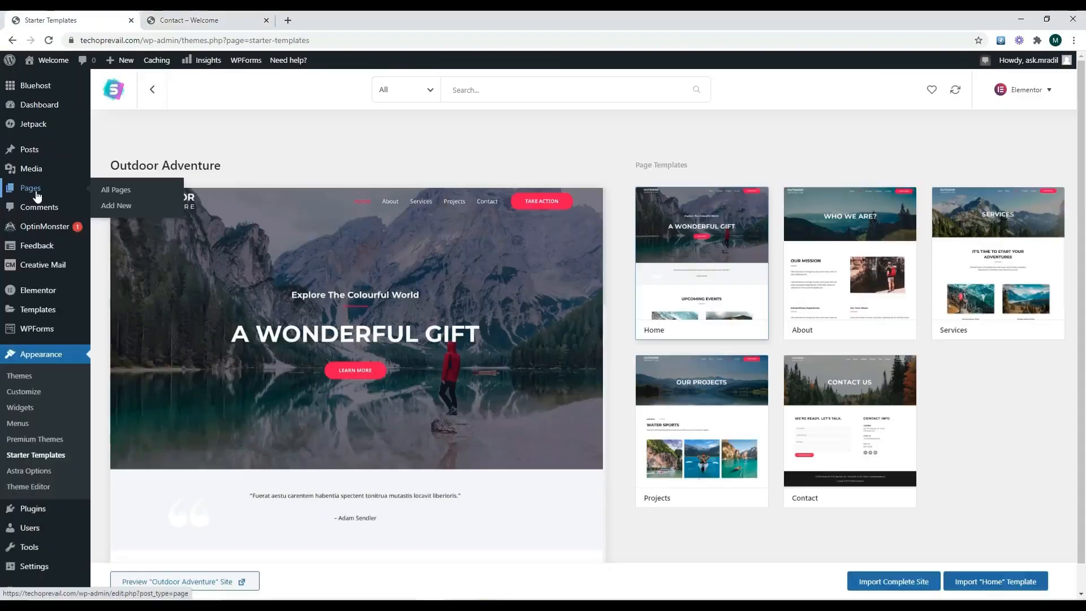
left_click(118, 191)
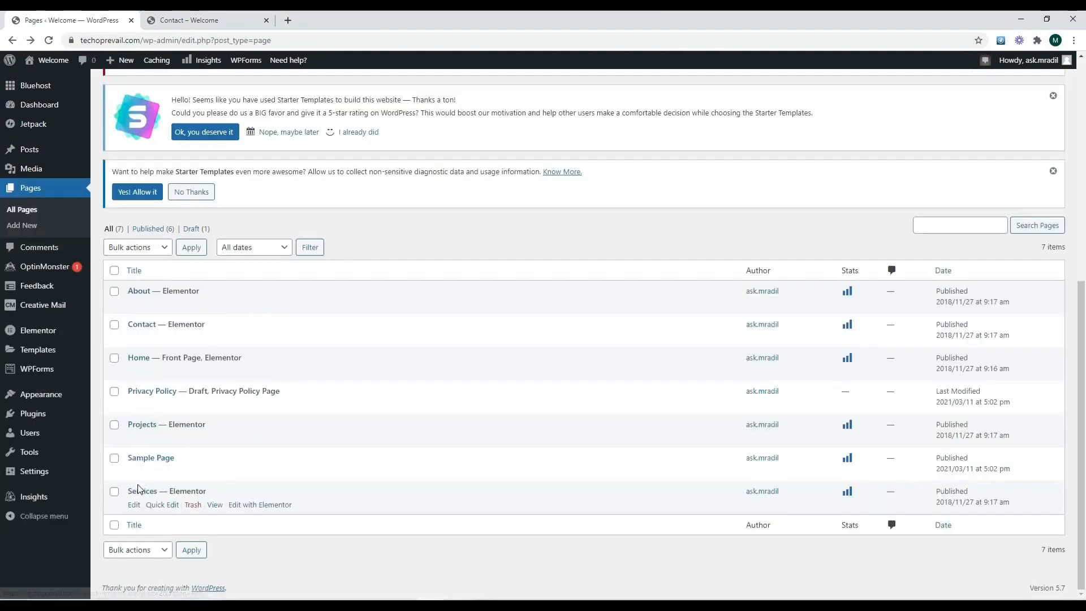
left_click(274, 372)
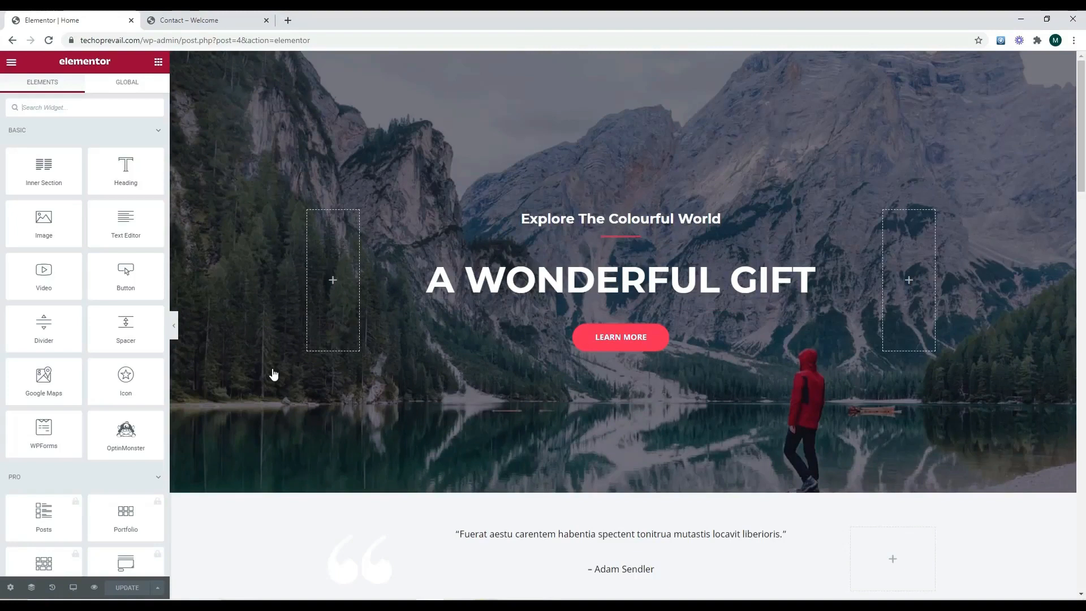
Step: Replace the hero section's main heading text with "a beautiful gift"
left_click_drag(818, 286, 437, 319)
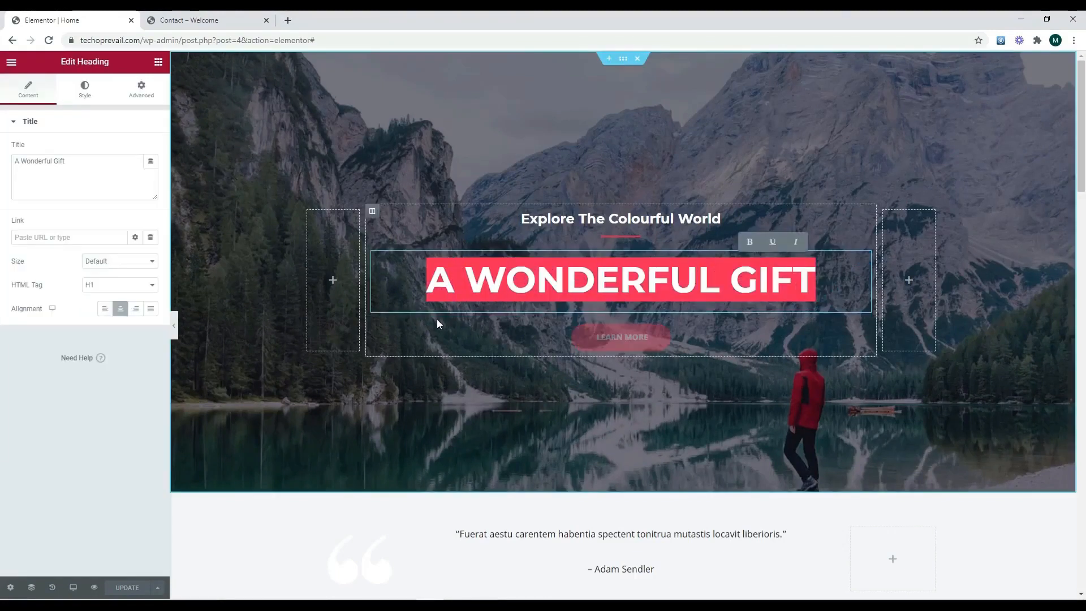
type("a bea")
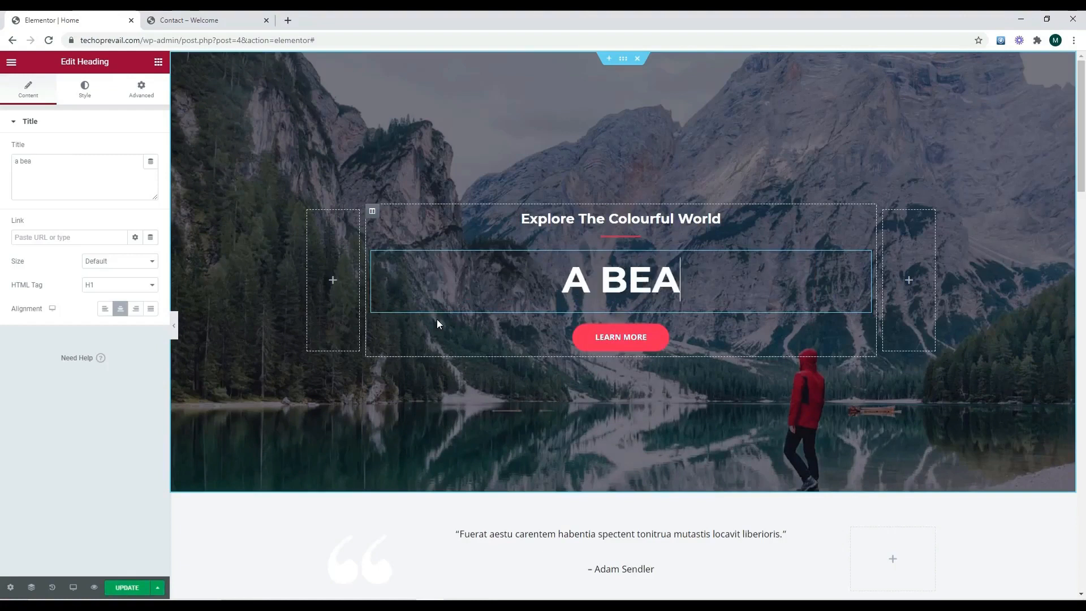
type("utiful gift")
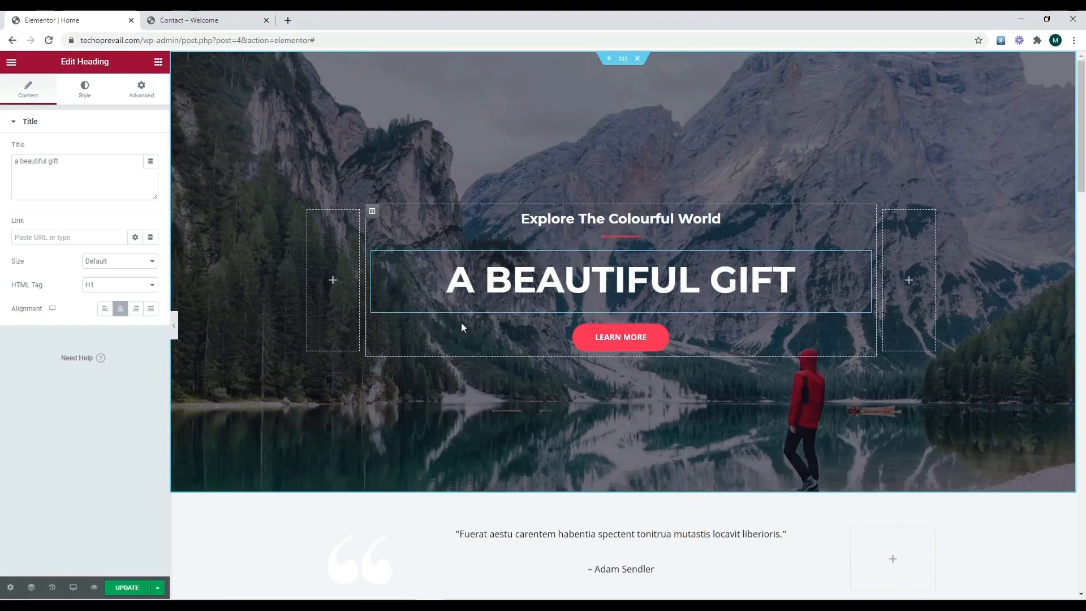
Step: Change the text of the hero section's Learn More button to "Sign Up"
left_click(591, 347)
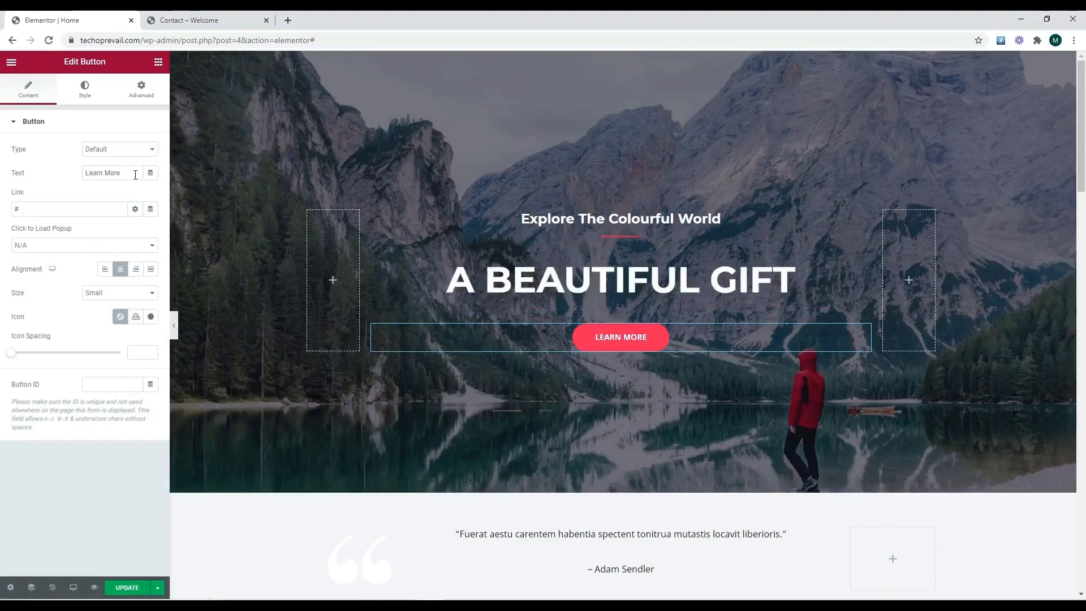
left_click_drag(130, 175, 82, 176)
type("Sign Up")
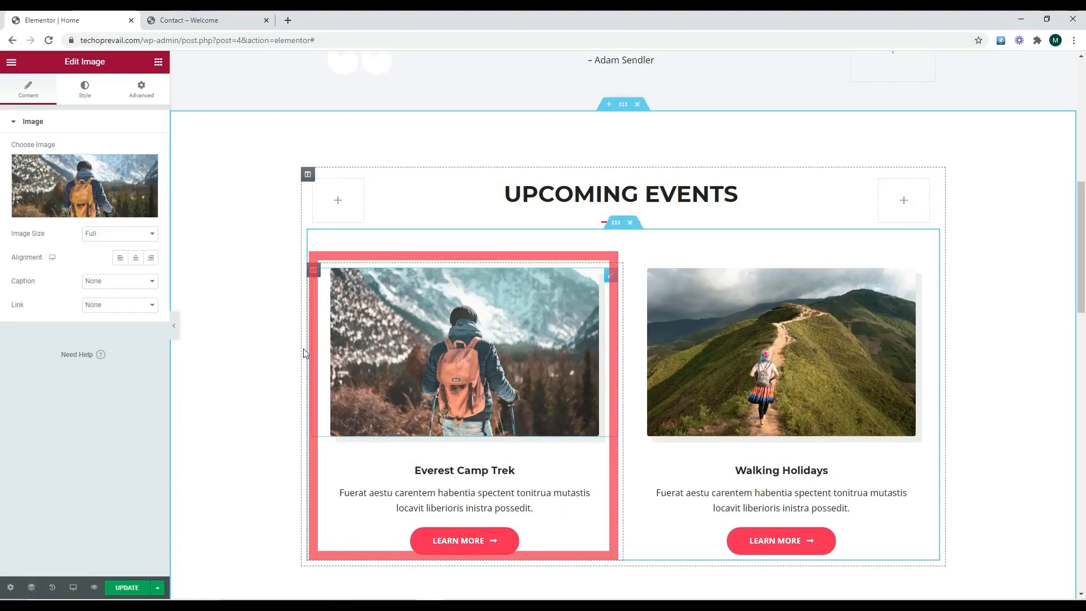
Step: Replace the Everest Camp Trek image under Upcoming Events with the keyboard and coffee photo and update the page
left_click(101, 208)
left_click_drag(385, 154, 519, 354)
left_click_drag(520, 355, 520, 355)
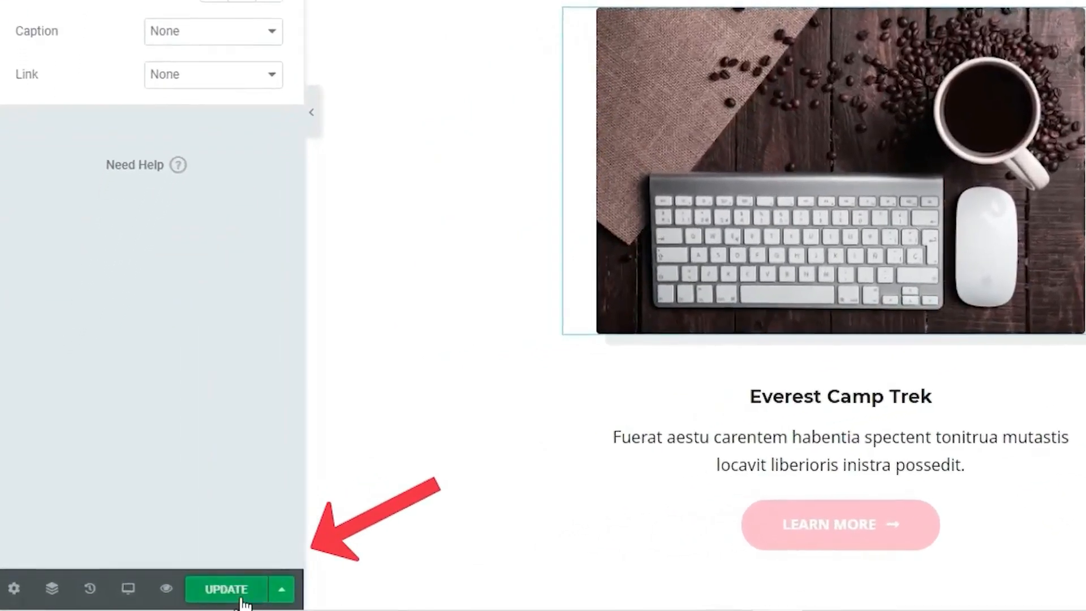
left_click(215, 594)
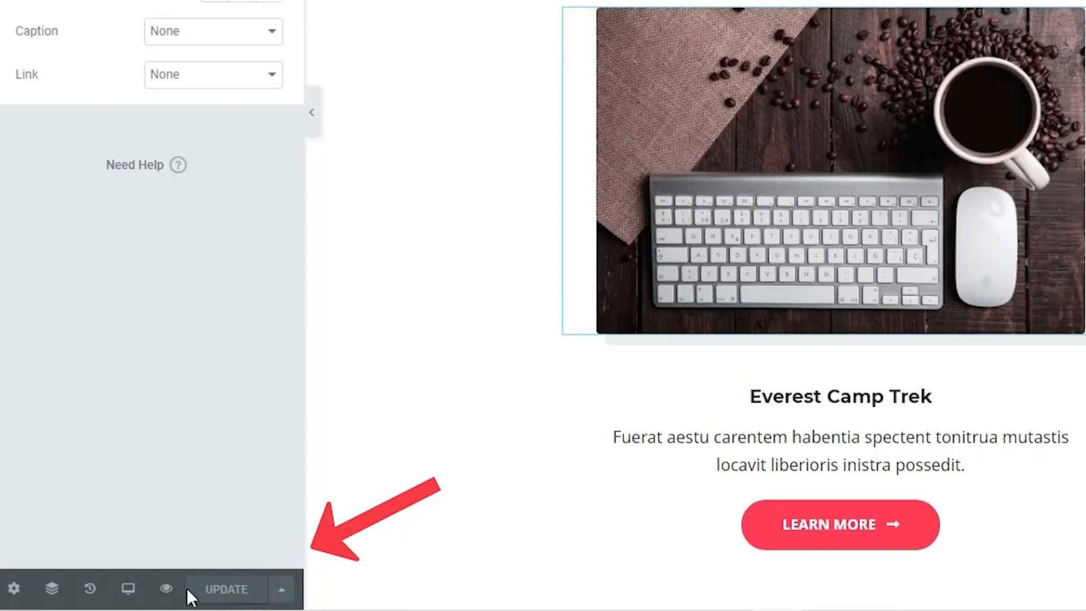
Step: Preview the updated home page and check its hero heading, hero button and Upcoming Events image
left_click(168, 589)
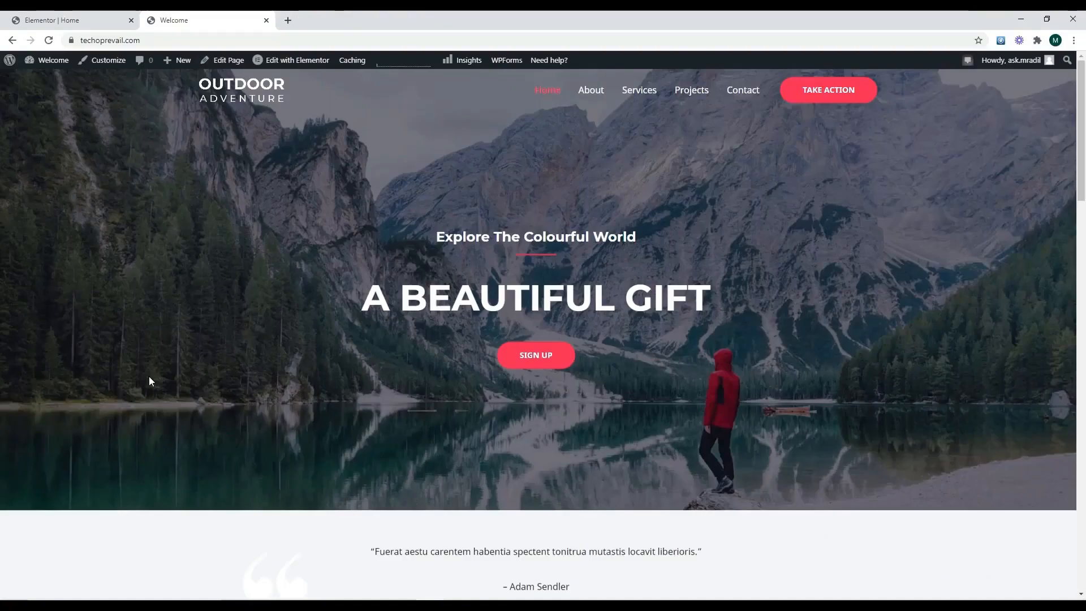
scroll(149, 380, "down", 10)
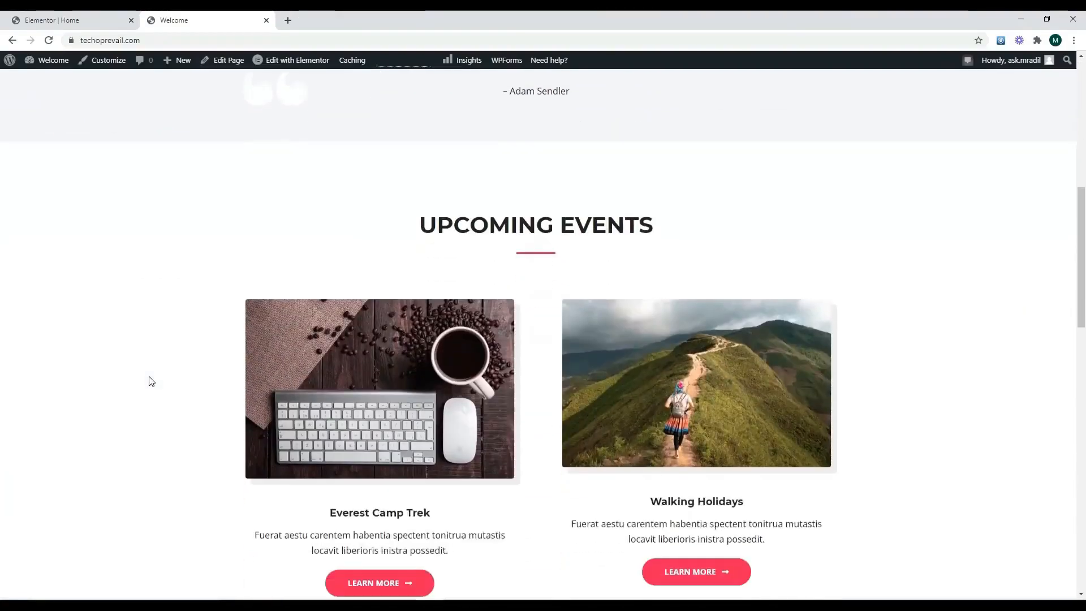
scroll(151, 380, "up", 6)
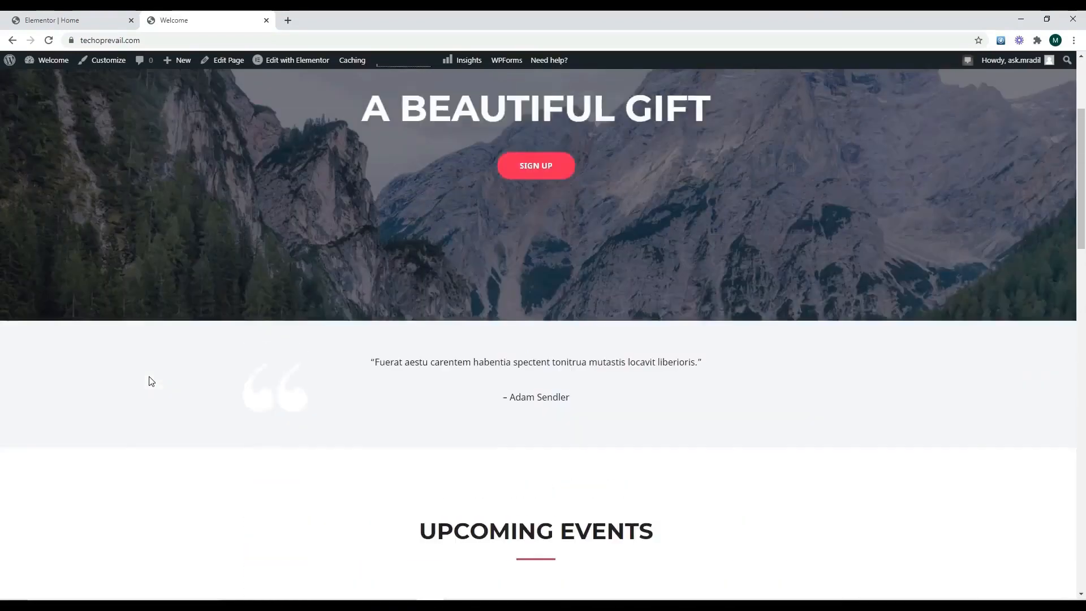
scroll(151, 380, "up", 3)
Step: Try to select the footer's contact line for editing in the Elementor editor
left_click_drag(440, 548, 755, 546)
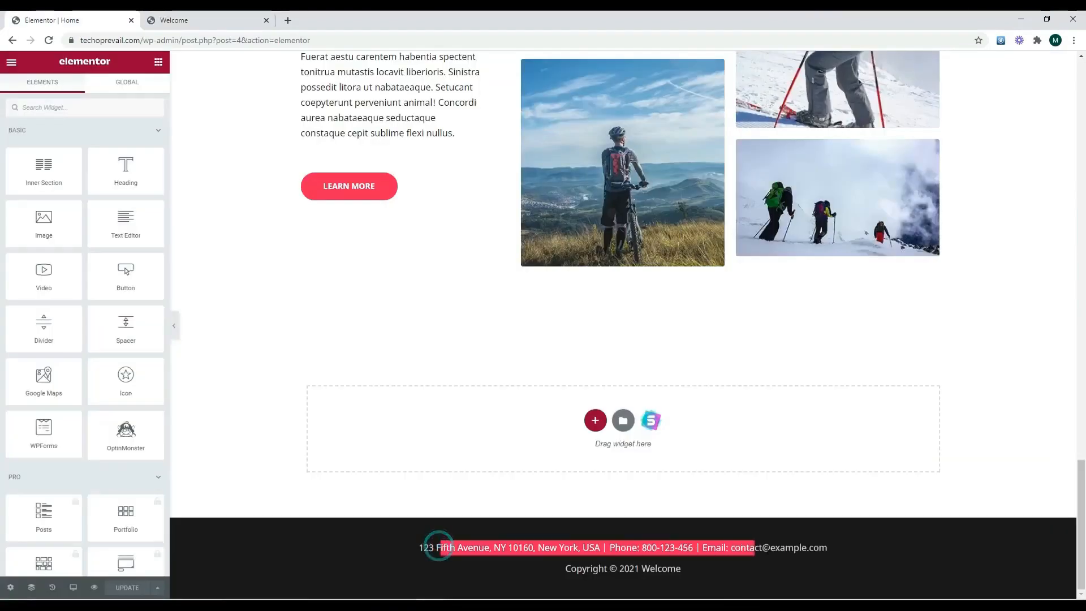
triple_click(755, 547)
triple_click(755, 547)
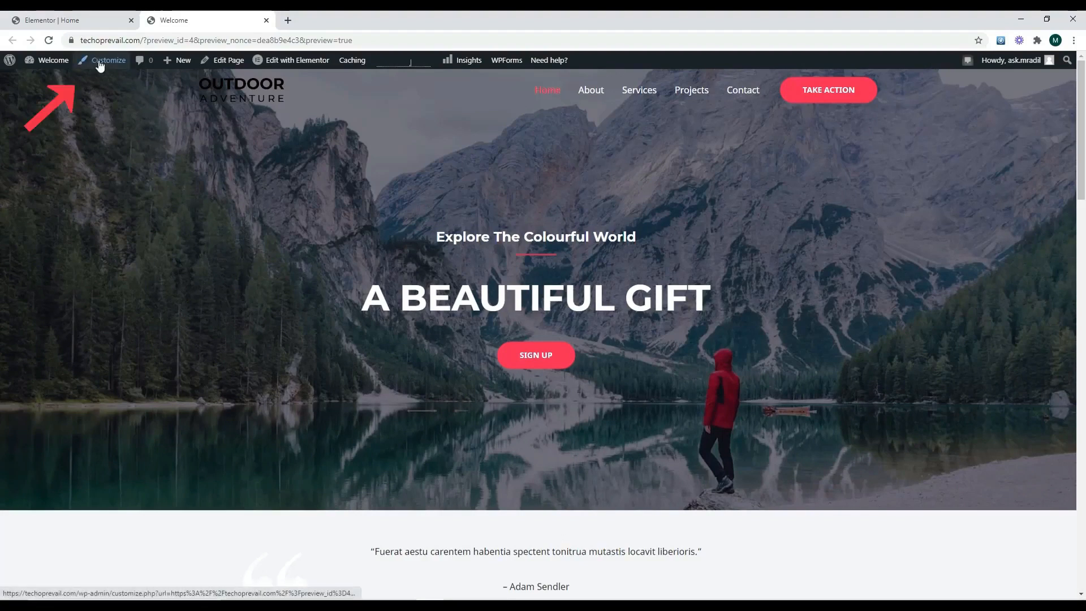
Step: Open the theme Customizer from the WordPress admin and replace the transparent header's logo with the white Outdoor Adventure version
left_click(70, 20)
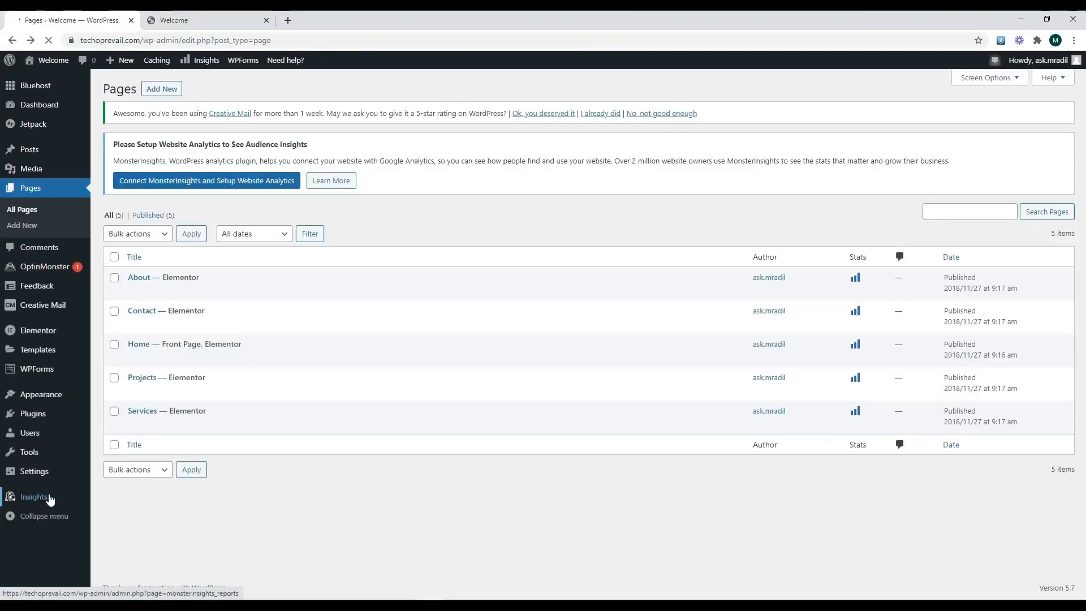
mouse_move(57, 394)
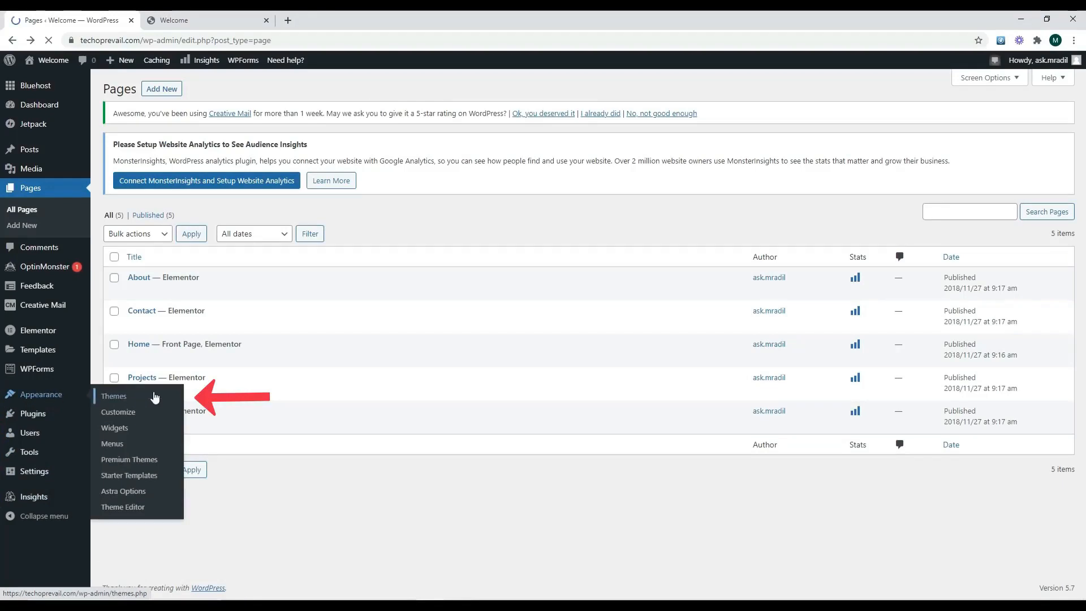
left_click(151, 414)
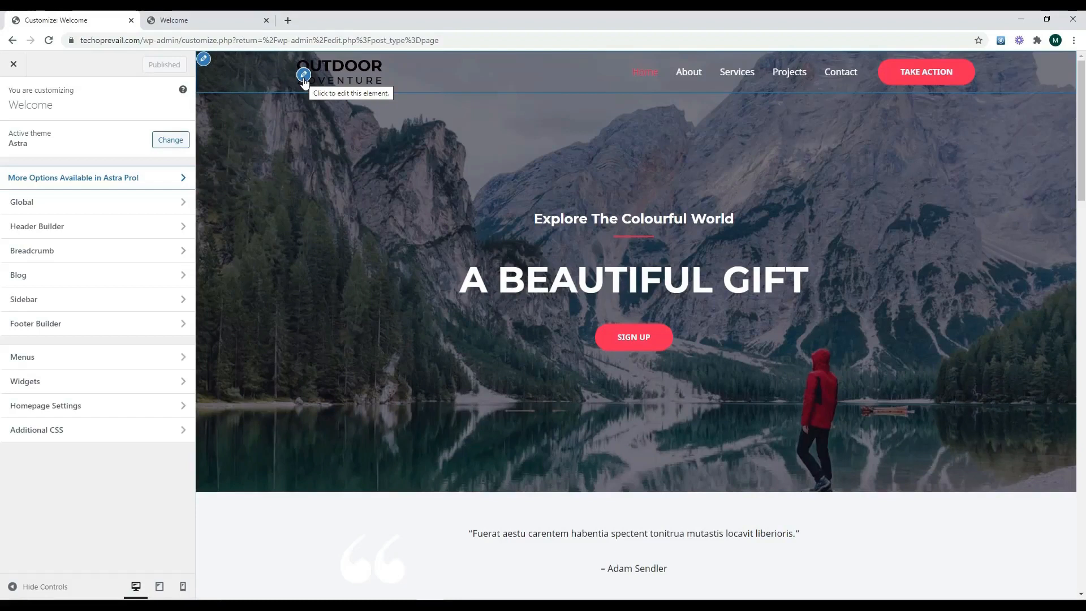
left_click(304, 81)
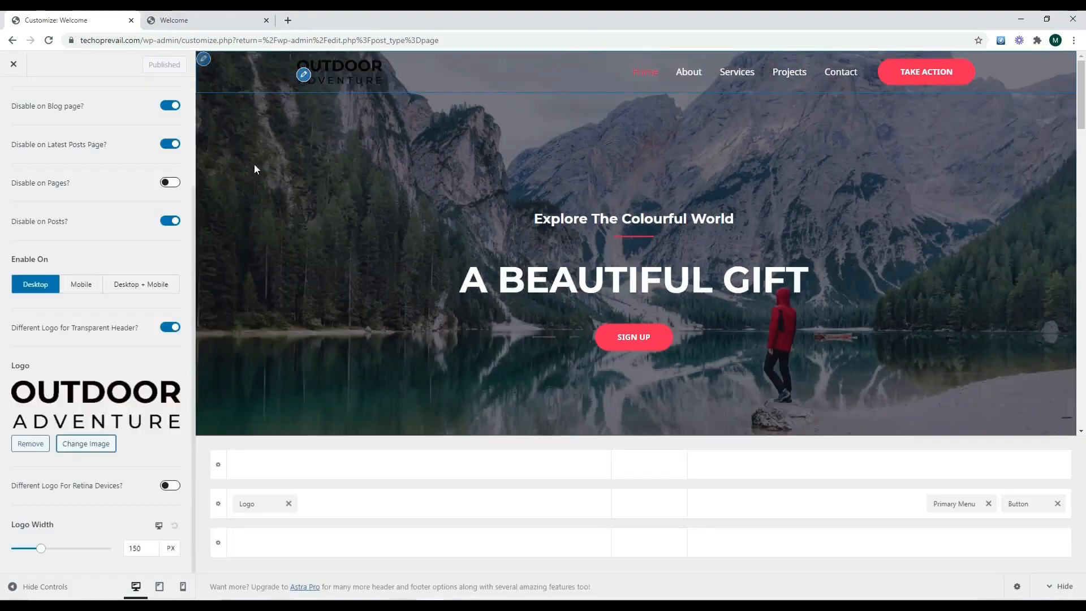
left_click(114, 398)
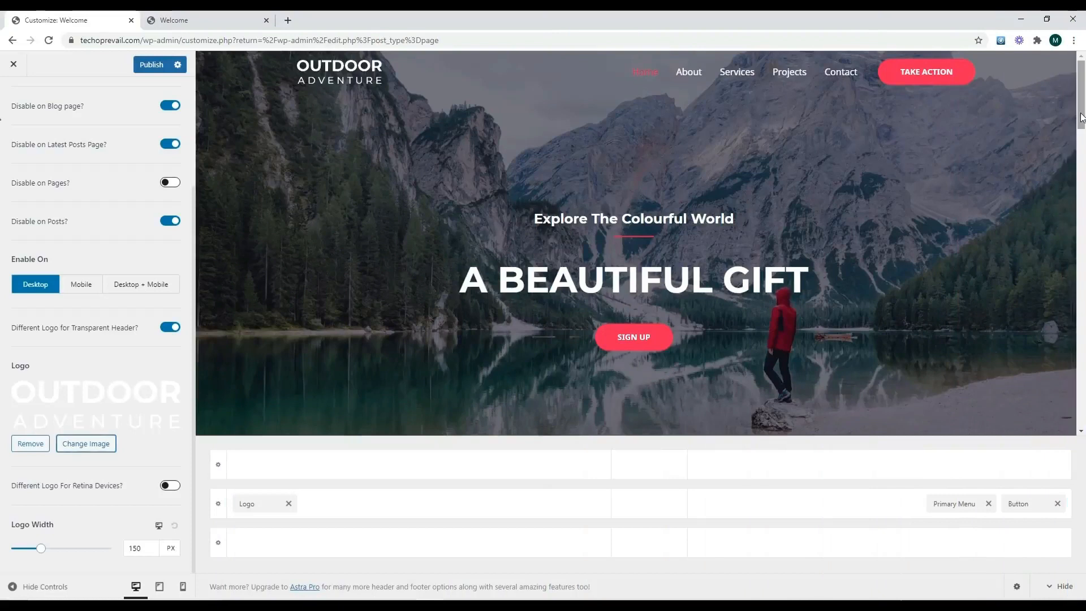
Step: Replace the phone number in the footer's contact line with a new one and publish the Customizer changes
scroll(640, 407, "down", 15)
left_click(303, 388)
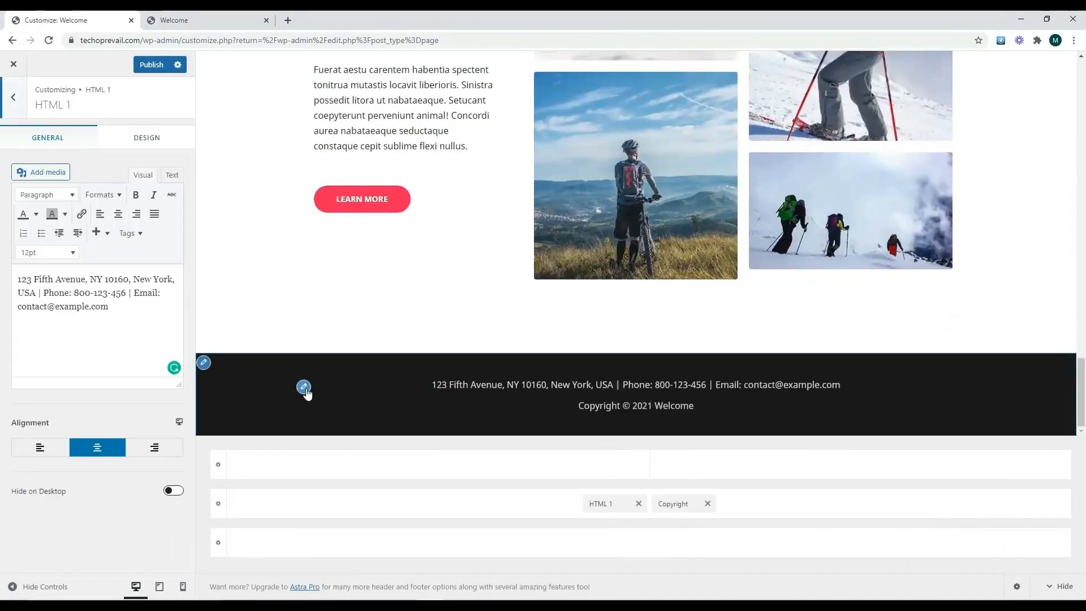
left_click_drag(129, 295, 73, 295)
type("123-132")
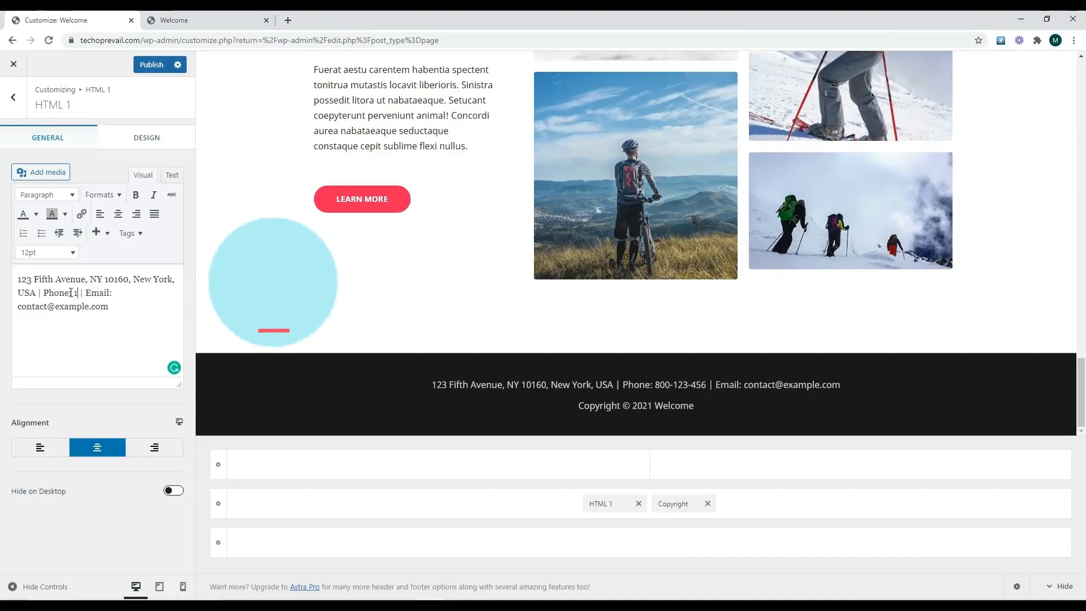
type("-111")
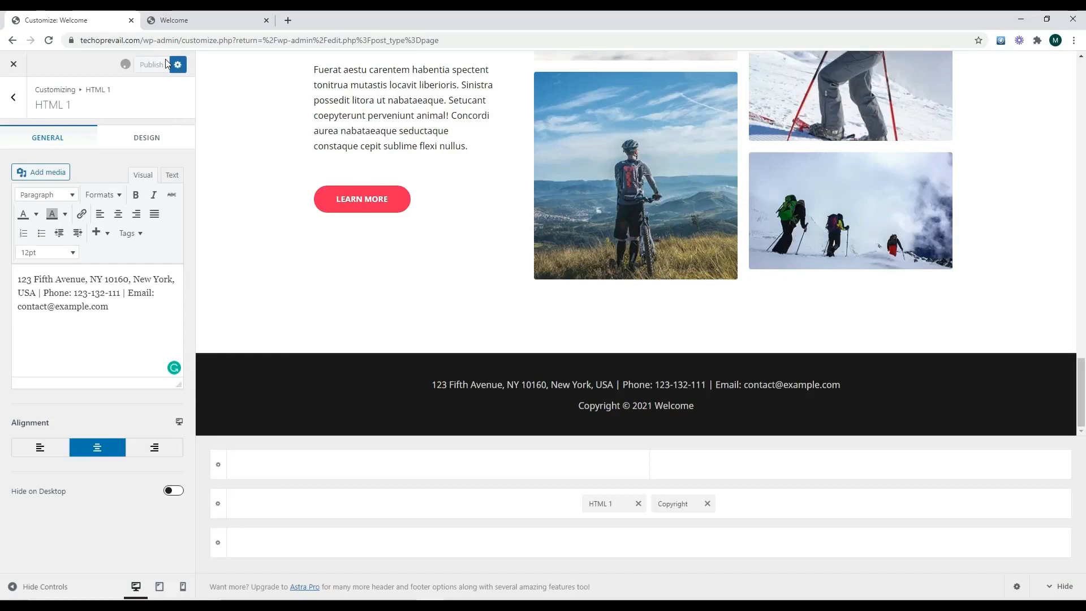
key("ctrl+w")
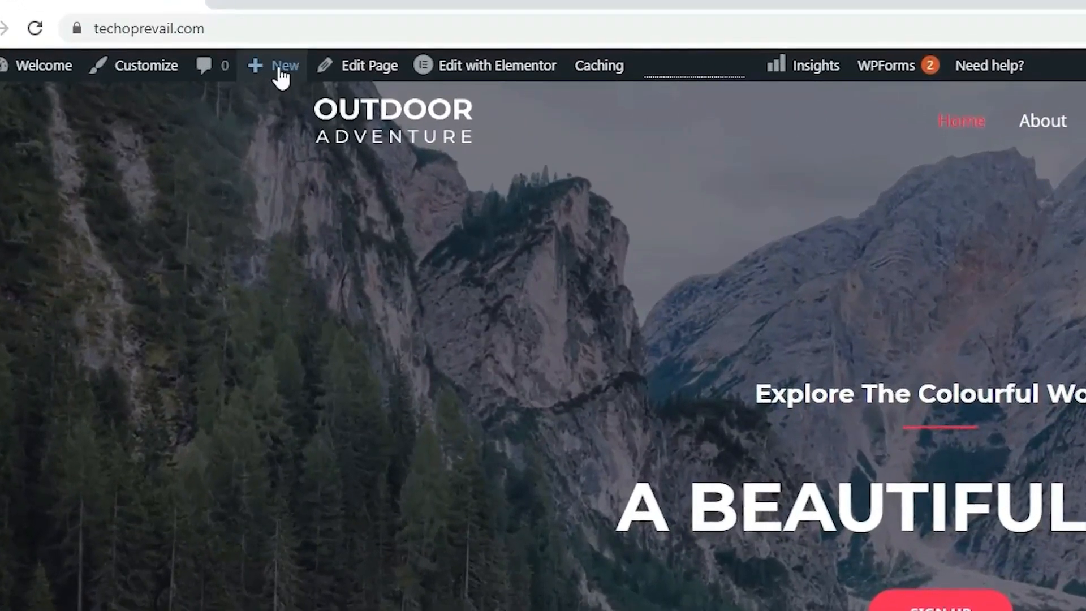
Step: Create a new page titled "Contact us" and open it for editing with Elementor
mouse_move(281, 67)
left_click(277, 159)
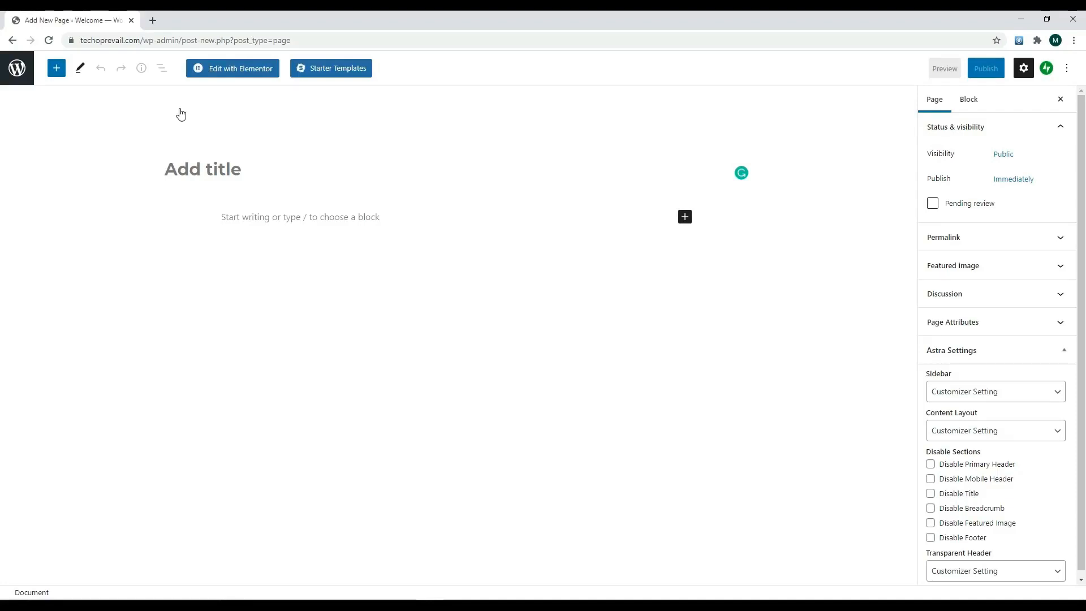
type("Contact us")
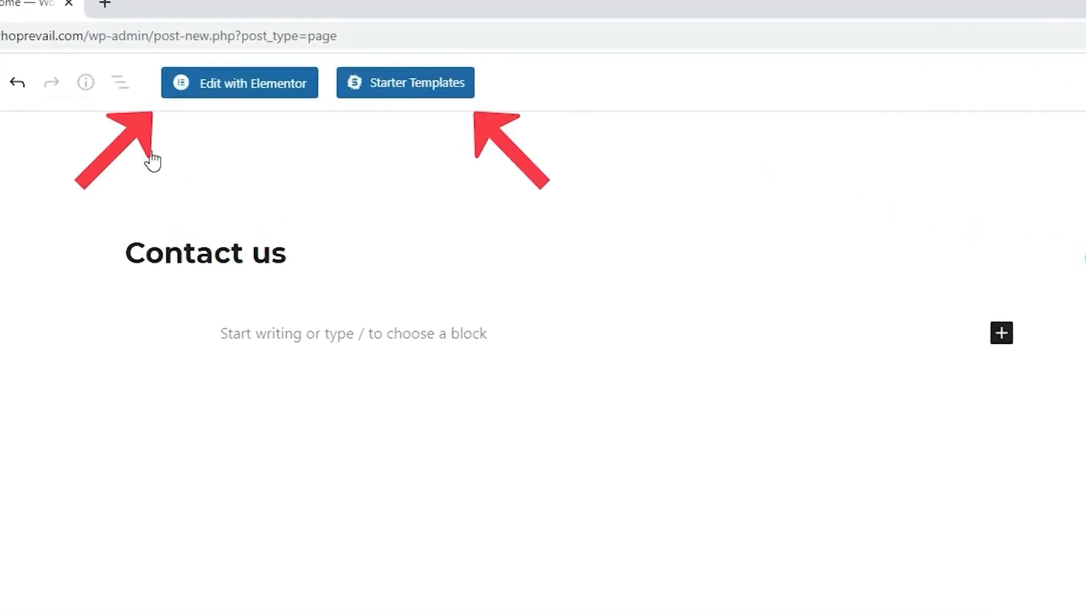
left_click(217, 91)
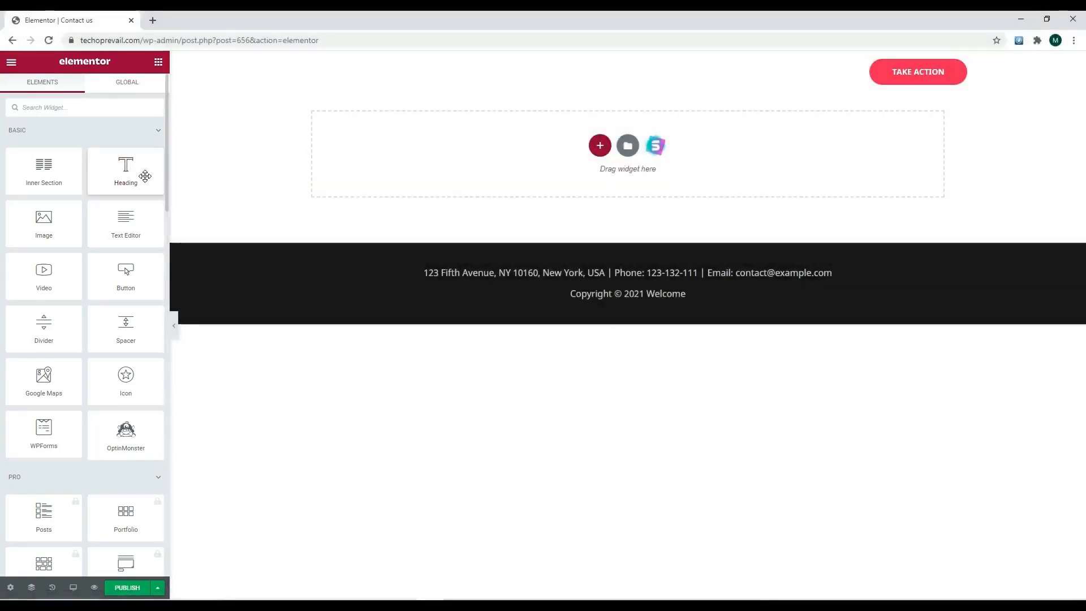
Step: Add a Heading widget to the Contact us page with the text "Type your text here"
left_click_drag(143, 172, 364, 172)
type("Type y")
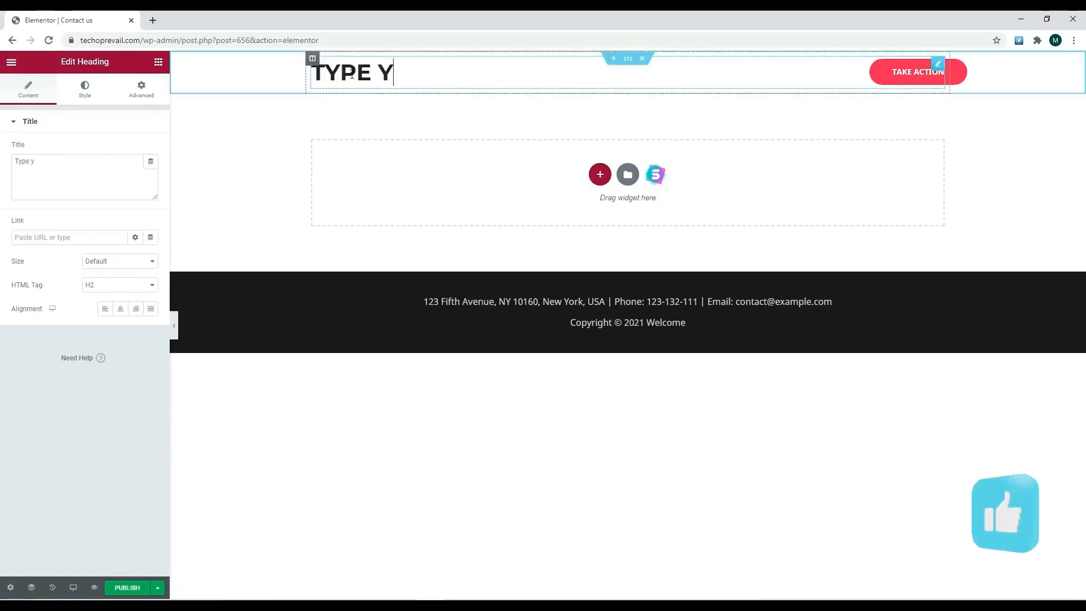
type("our text here")
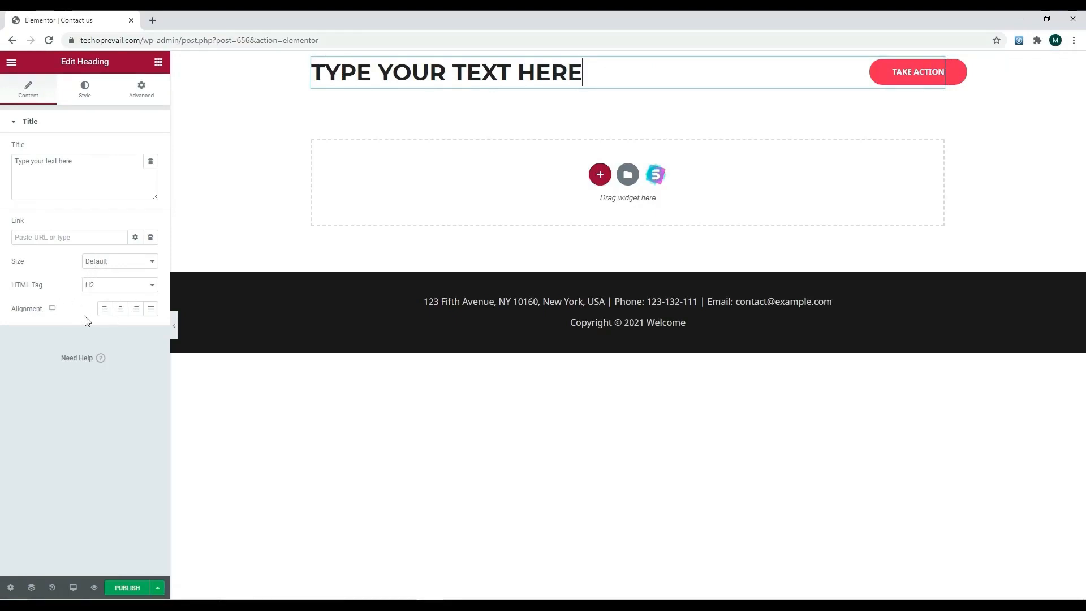
Step: Add a Button widget with the default "Click here" text below the heading on the Contact us page
left_click(158, 62)
left_click_drag(121, 279, 353, 181)
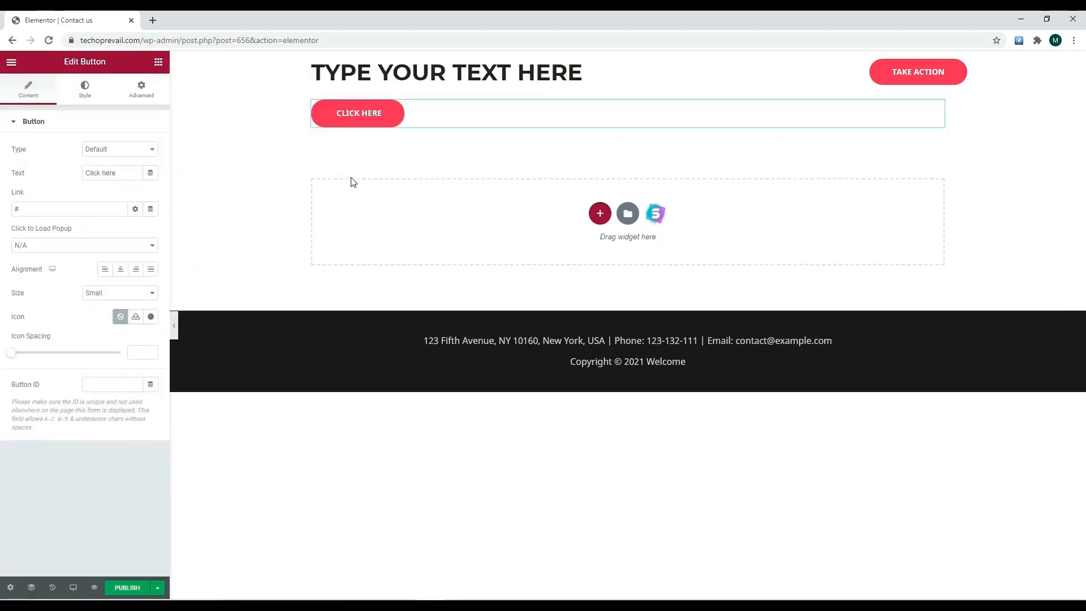
left_click_drag(167, 120, 169, 435)
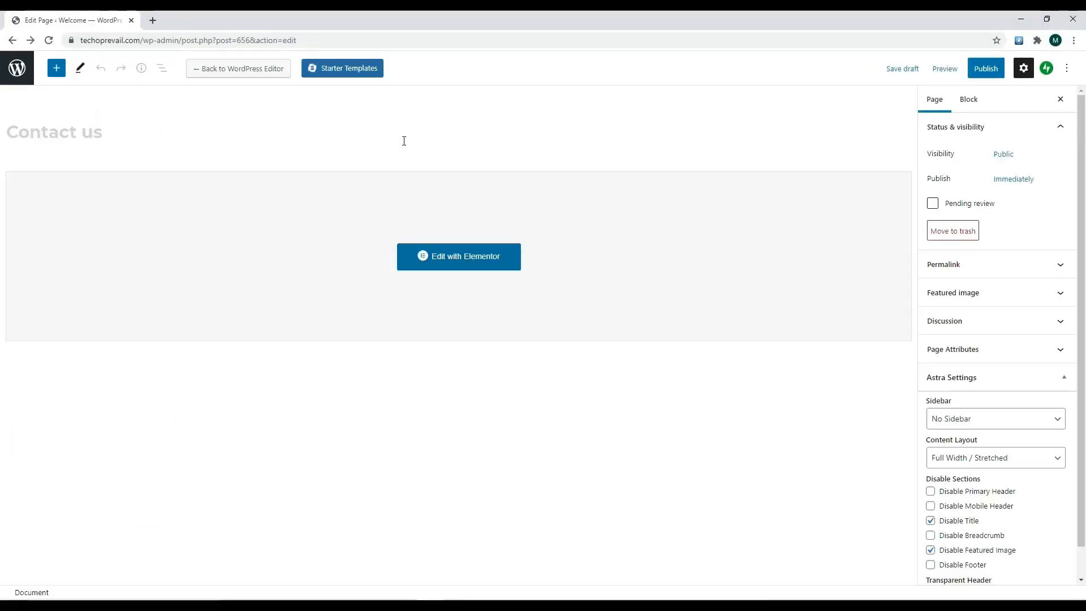